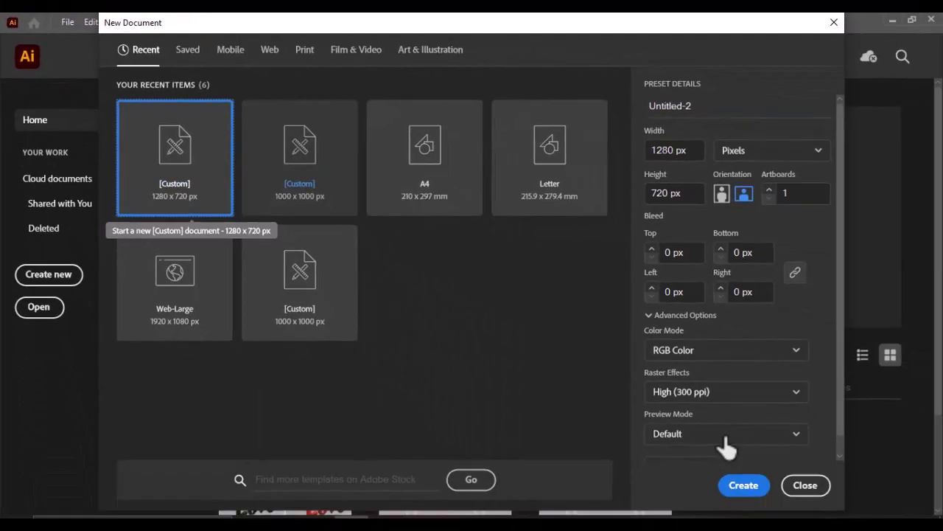
# Create a 1280 x 720 px RGB document and add the text "Love" to the artboard.
pyautogui.click(744, 486)
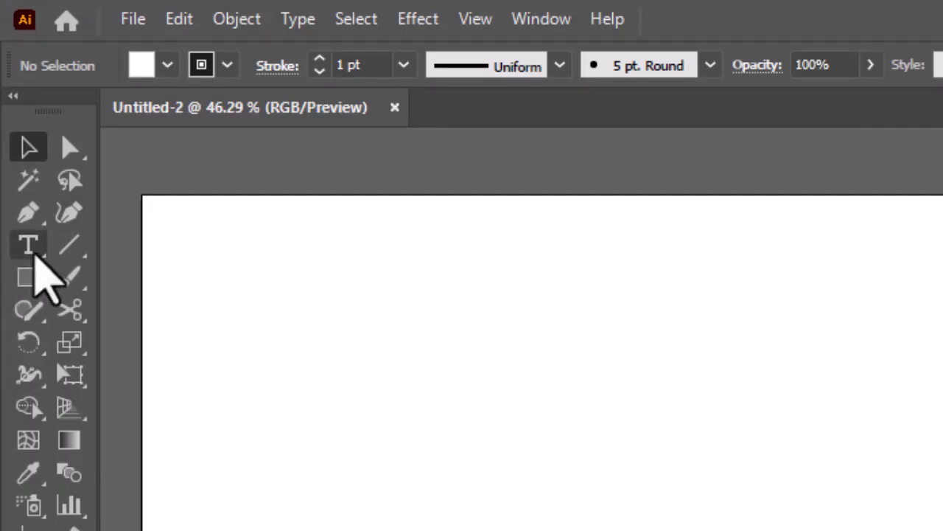
pyautogui.click(29, 247)
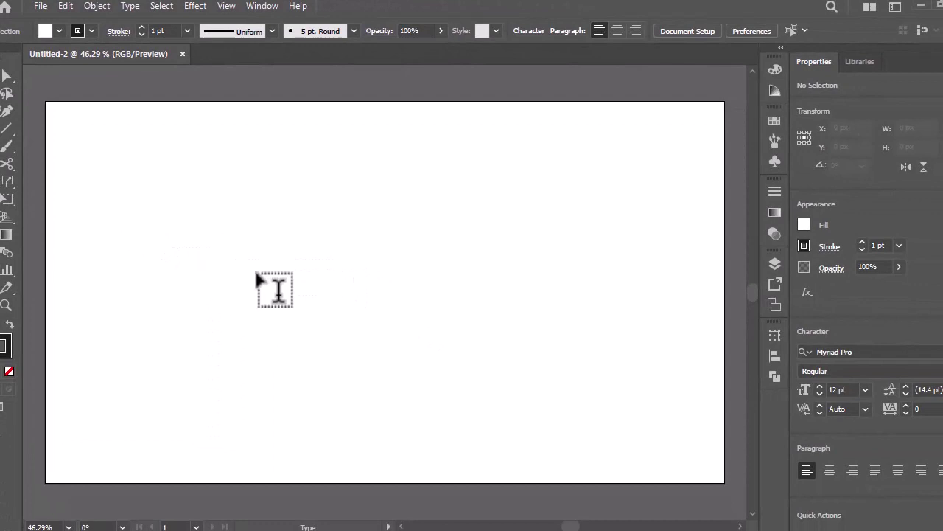
pyautogui.click(276, 283)
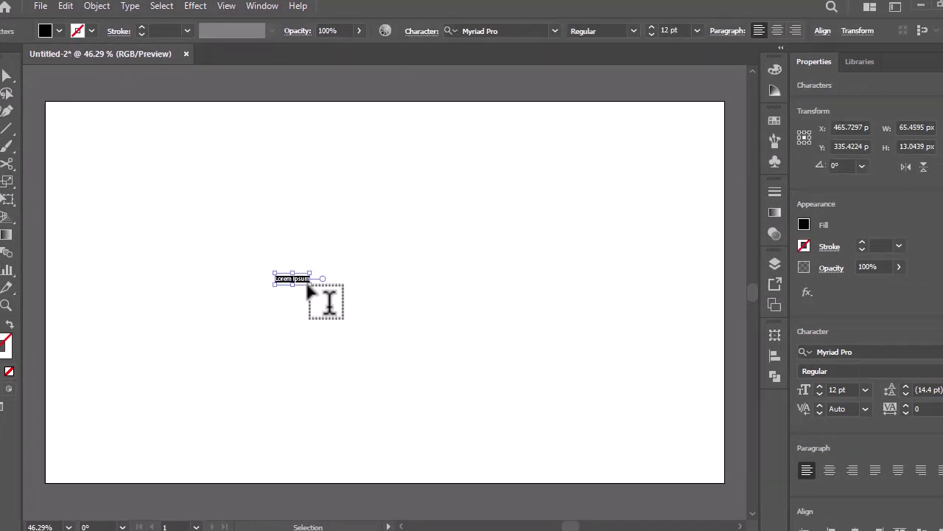
pyautogui.moveTo(309, 284); pyautogui.dragTo(606, 427)
pyautogui.click(606, 427)
pyautogui.moveTo(508, 311); pyautogui.dragTo(435, 290)
pyautogui.tripleClick(461, 287)
pyautogui.write('Love')
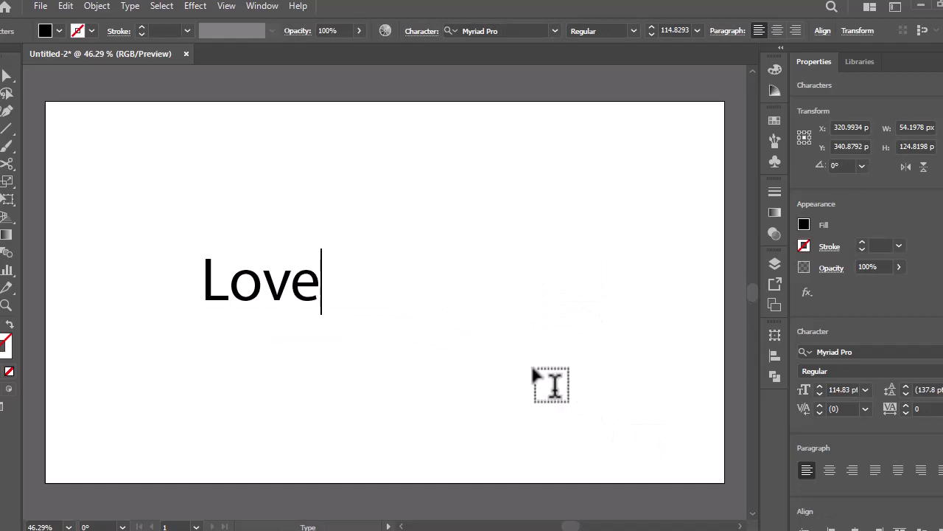
# Enlarge the "Love" text to about 370 pt and position it around the middle of the artboard.
pyautogui.press('Escape')
pyautogui.moveTo(317, 314); pyautogui.dragTo(528, 429)
pyautogui.moveTo(500, 332); pyautogui.dragTo(543, 302)
pyautogui.moveTo(569, 399); pyautogui.dragTo(632, 437)
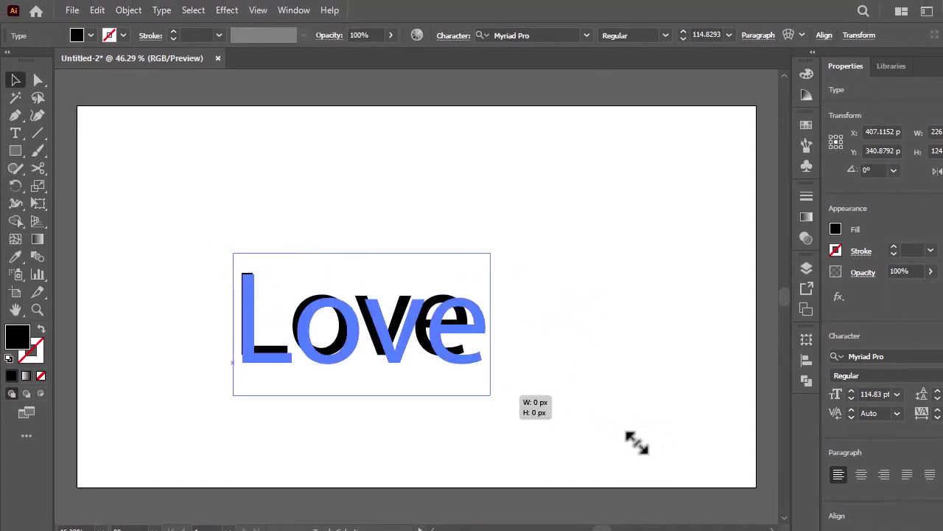
pyautogui.moveTo(628, 329); pyautogui.dragTo(598, 329)
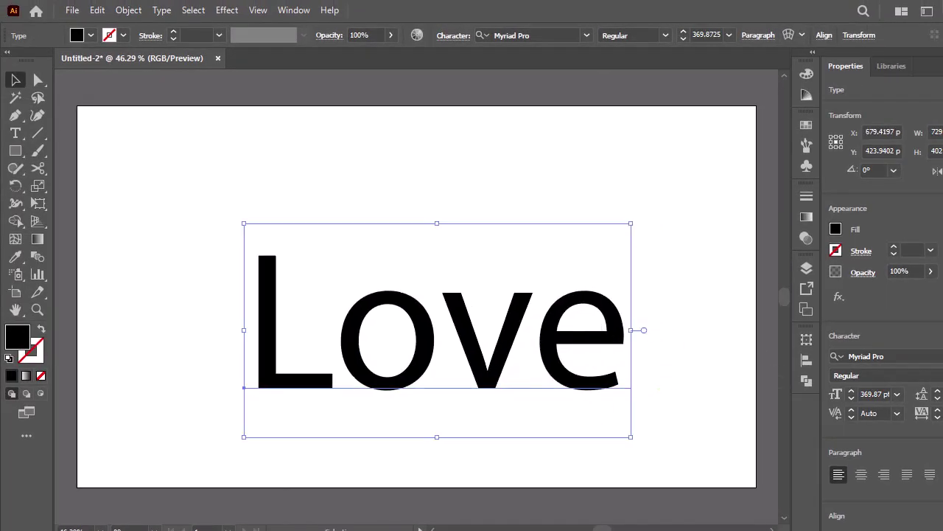
# Browse the available font families for the "Love" text.
pyautogui.click(925, 356)
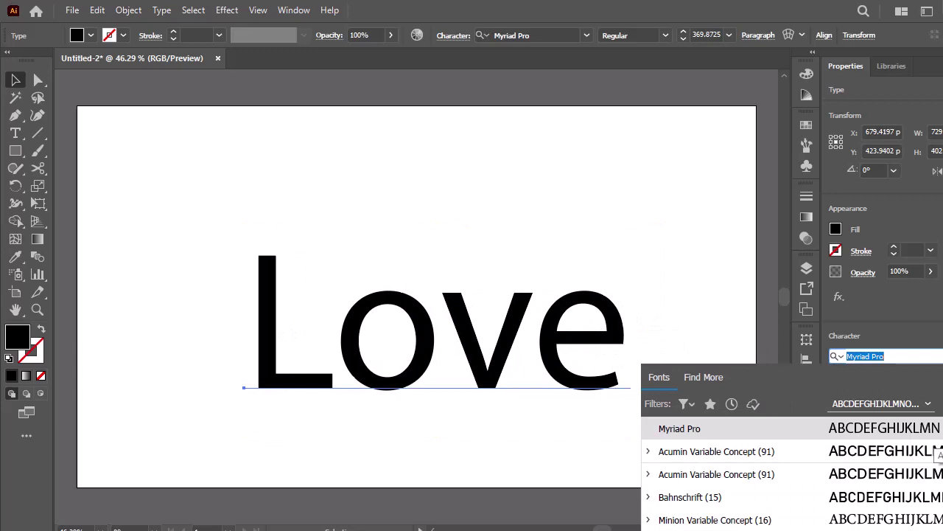
pyautogui.scroll(-10, 792, 471)
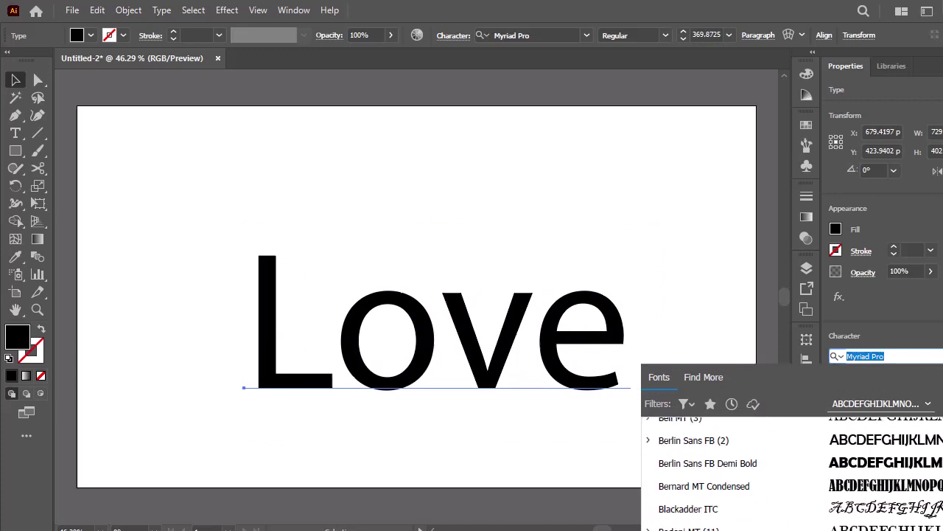
pyautogui.scroll(10, 792, 472)
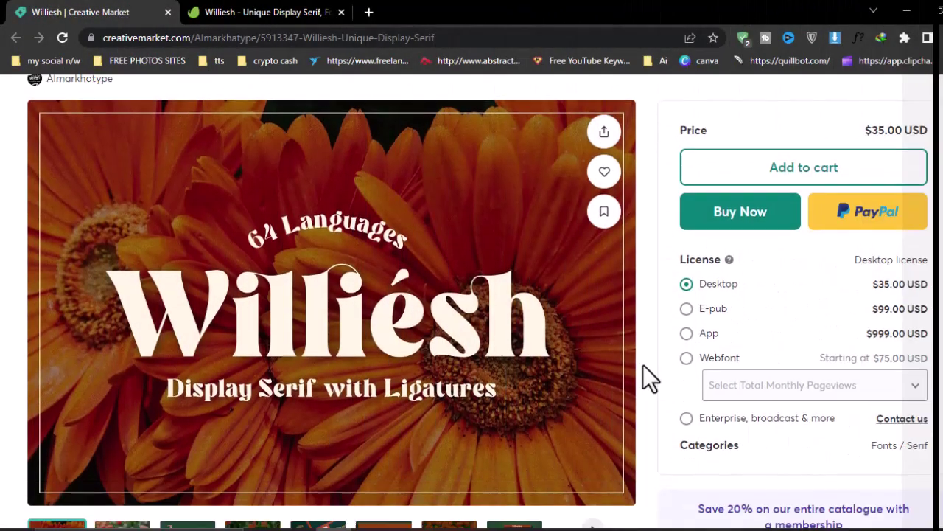
# Open the preview gallery of the Williesh display serif on Creative Market in the browser and examine its first samples.
pyautogui.scroll(-1, 642, 365)
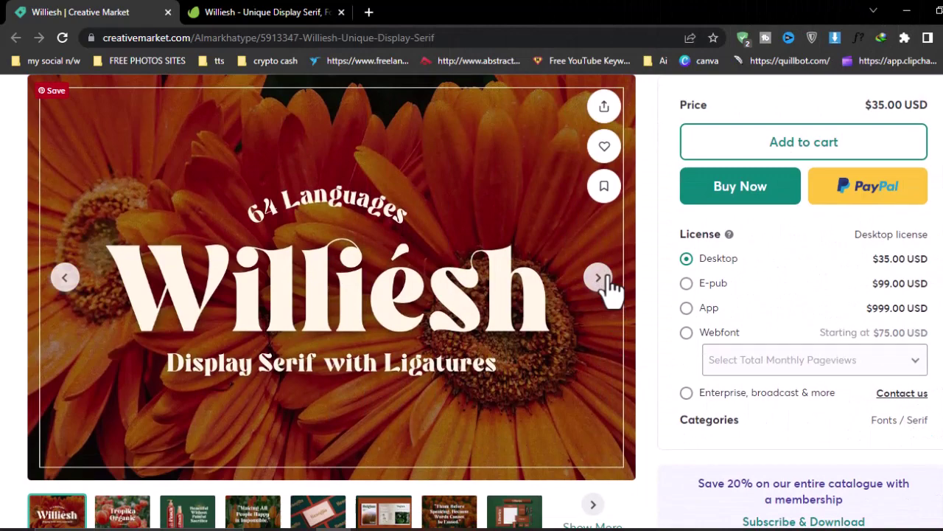
pyautogui.click(609, 280)
pyautogui.scroll(-3, 376, 303)
pyautogui.scroll(3, 379, 304)
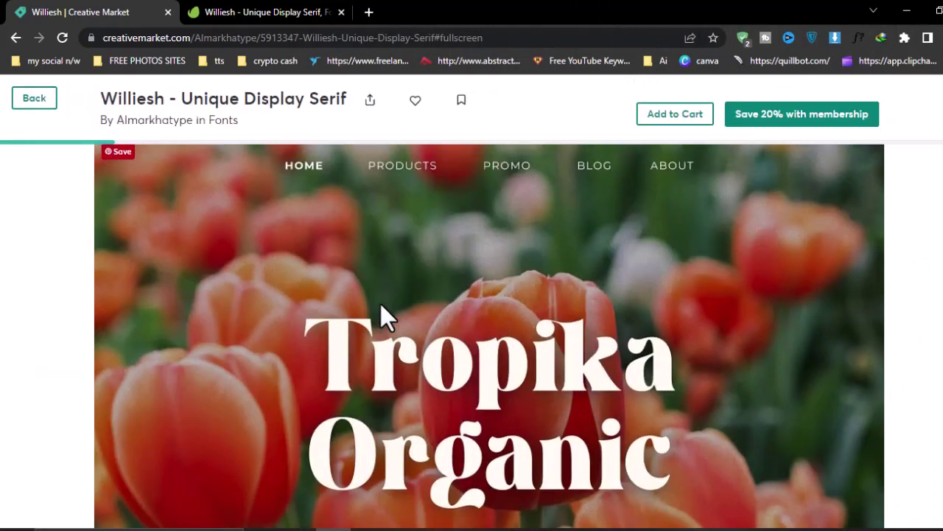
pyautogui.scroll(-7, 378, 304)
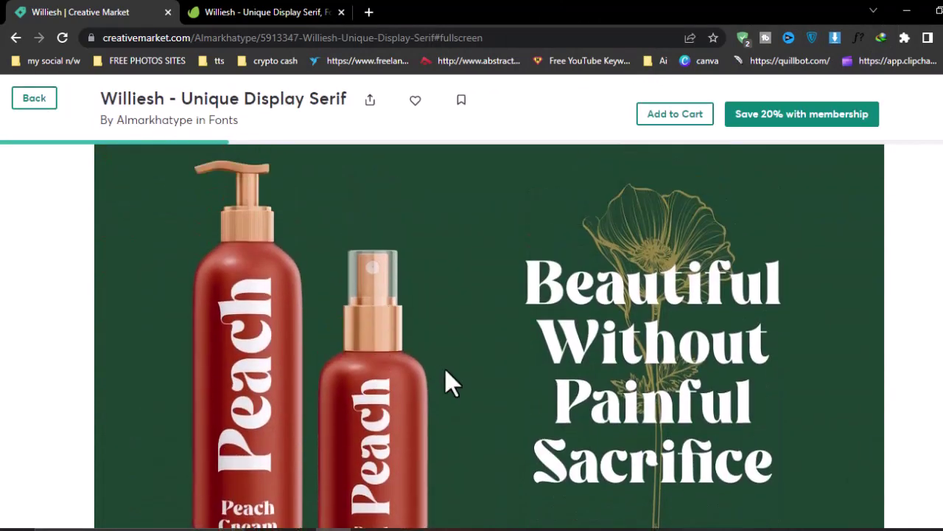
# View the Williesh gallery in full screen and examine the remaining samples through to the character set with alternates and ligatures.
pyautogui.press('F11')
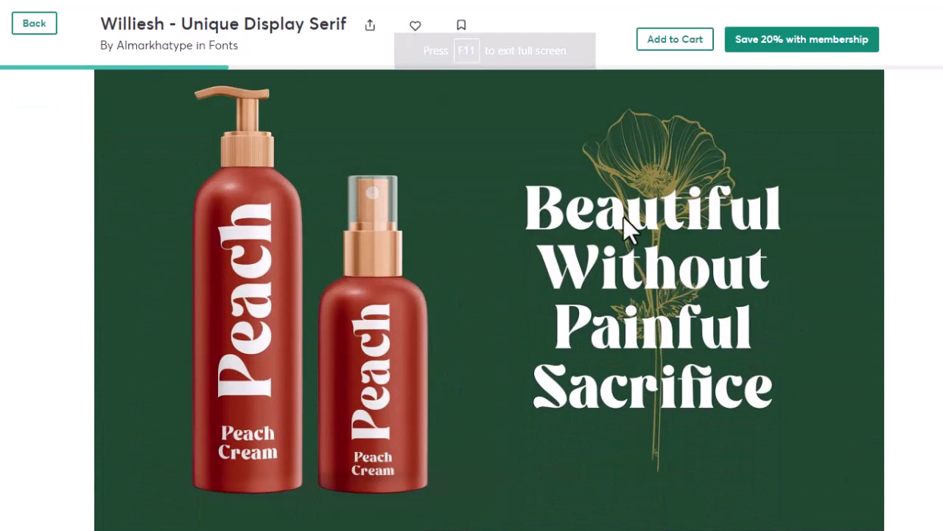
pyautogui.scroll(-4, 641, 218)
pyautogui.scroll(-3, 641, 218)
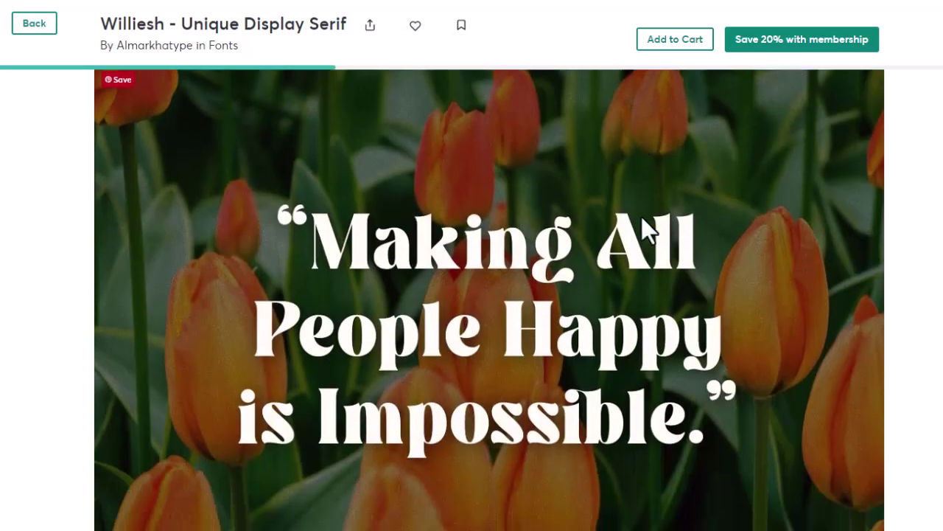
pyautogui.scroll(-7, 642, 217)
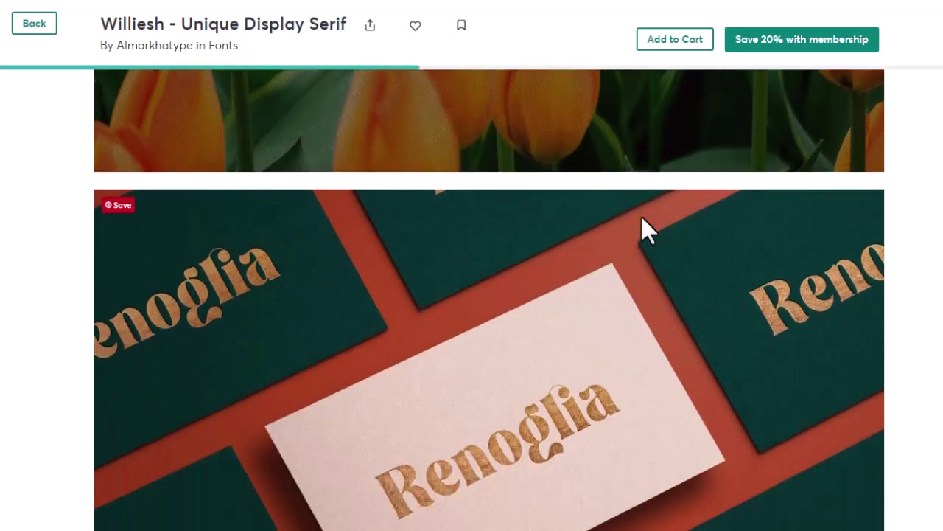
pyautogui.scroll(-2, 642, 217)
pyautogui.scroll(1, 641, 216)
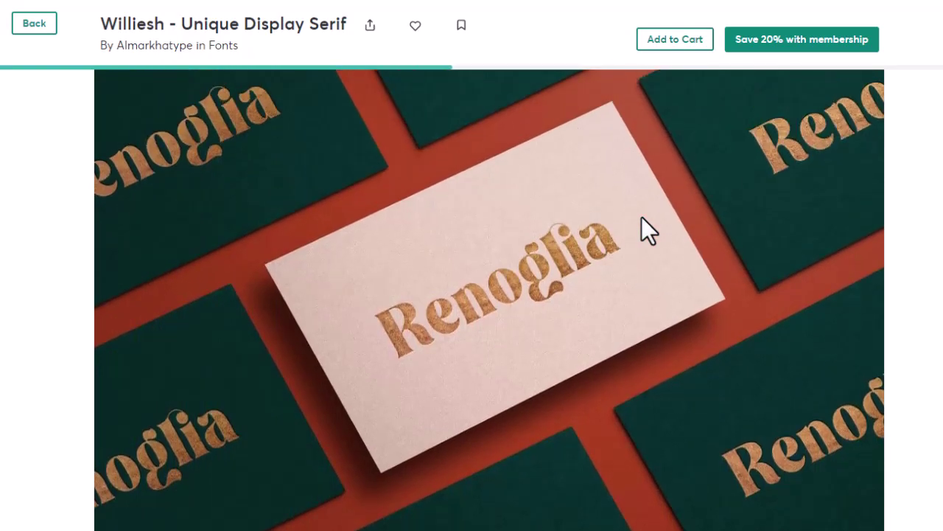
pyautogui.scroll(-6, 641, 216)
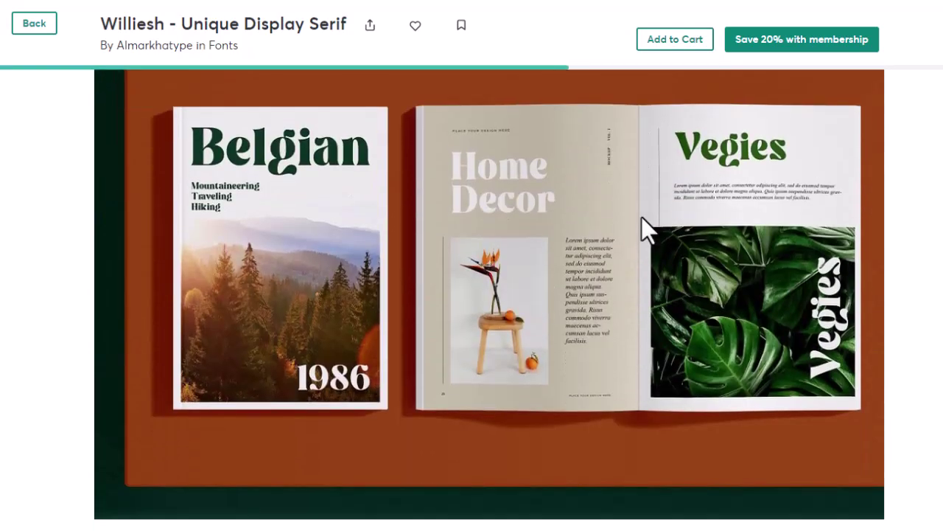
pyautogui.scroll(-7, 641, 216)
pyautogui.scroll(-7, 642, 216)
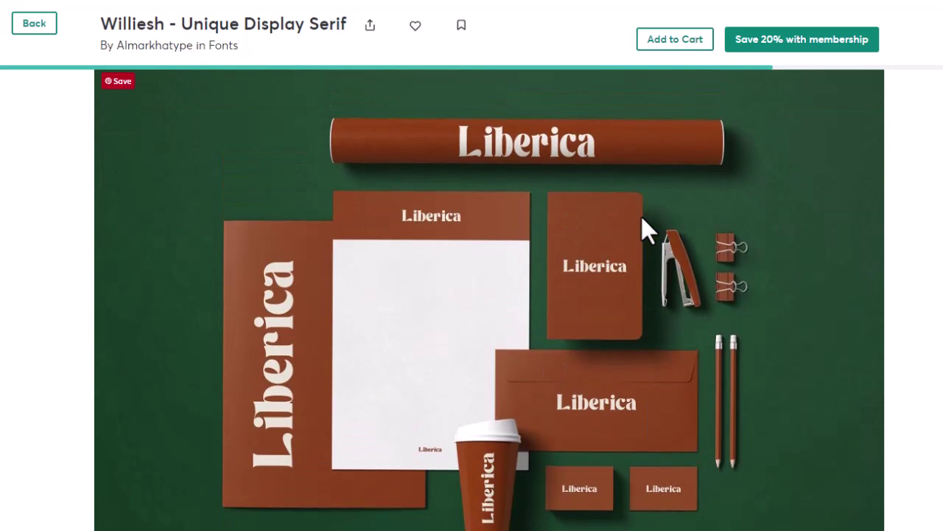
pyautogui.scroll(-7, 641, 216)
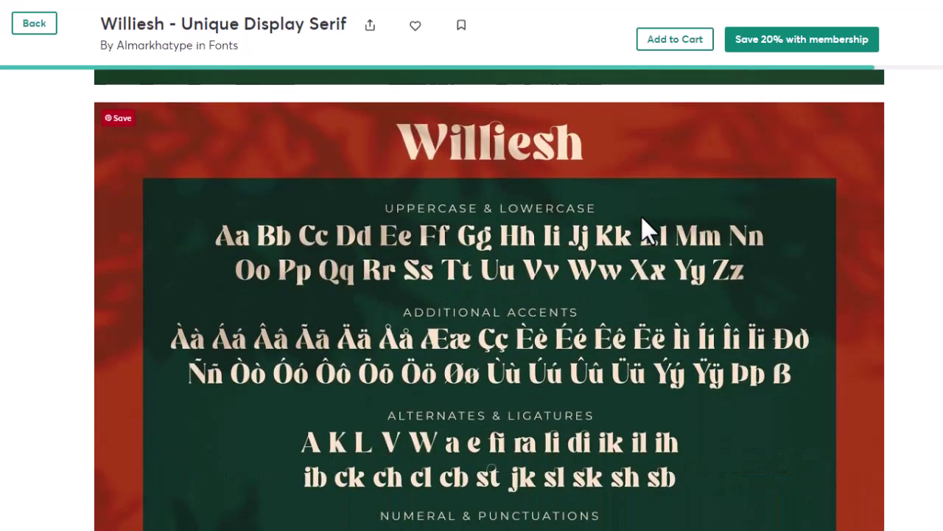
pyautogui.scroll(-4, 641, 217)
pyautogui.scroll(-3, 641, 217)
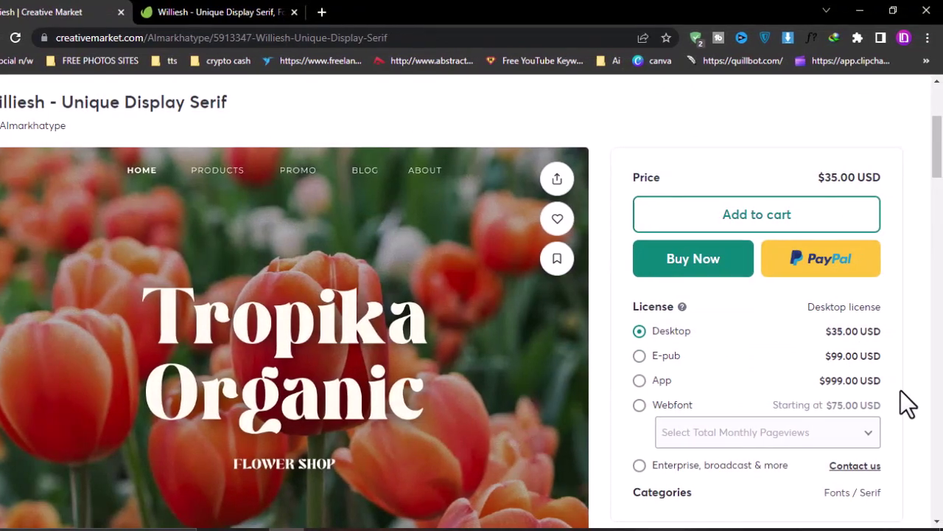
# Examine the license options and their prices on the Williesh listing at Creative Market.
pyautogui.moveTo(906, 400); pyautogui.dragTo(768, 321)
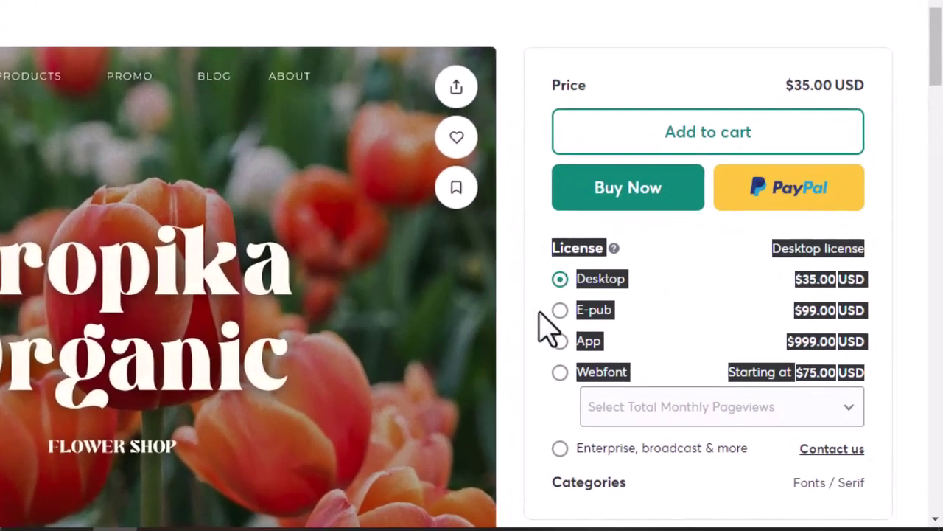
pyautogui.click(572, 319)
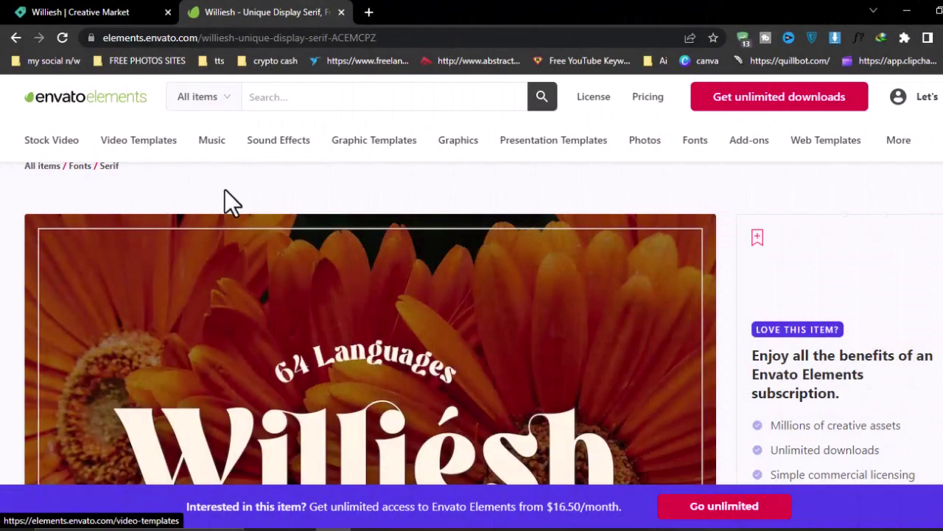
# Check the Williesh listing on Envato Elements and open the site's graphic templates for Adobe Illustrator.
pyautogui.scroll(1, 252, 197)
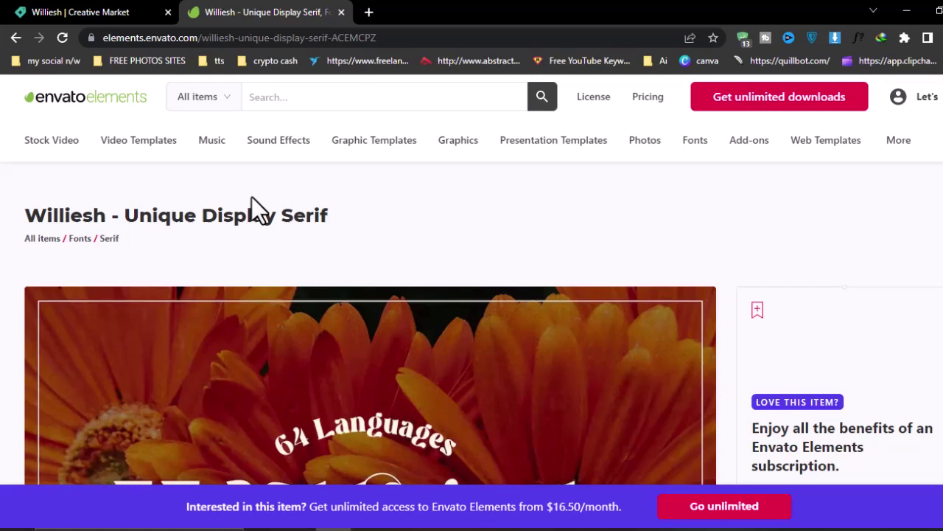
pyautogui.scroll(-2, 252, 197)
pyautogui.moveTo(687, 136)
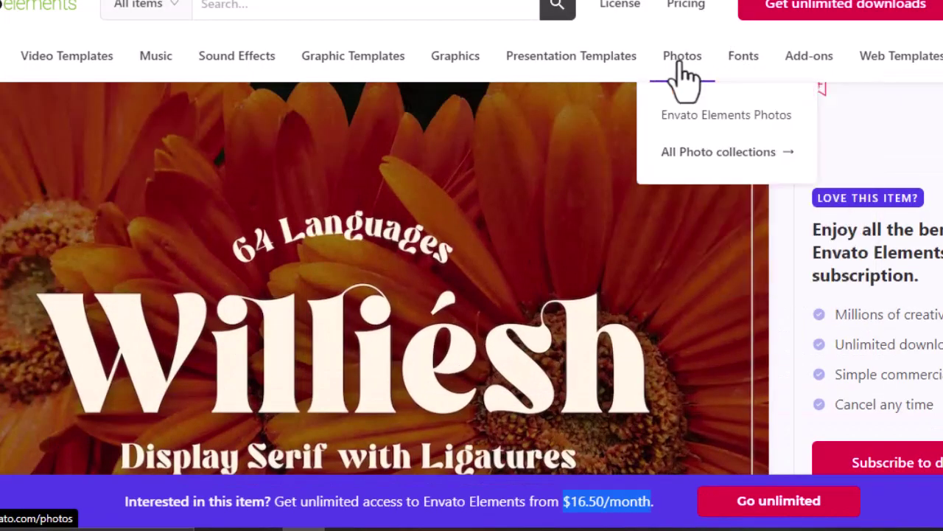
pyautogui.moveTo(454, 63)
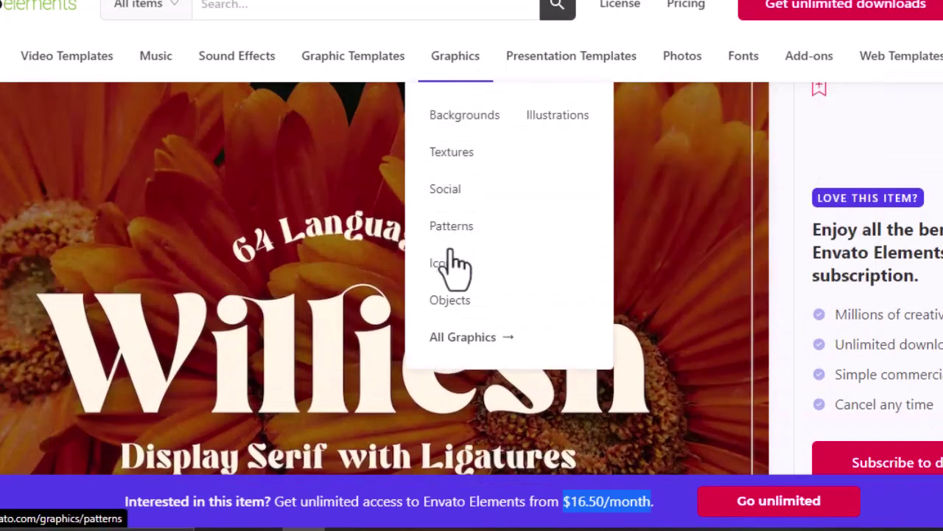
pyautogui.moveTo(322, 74)
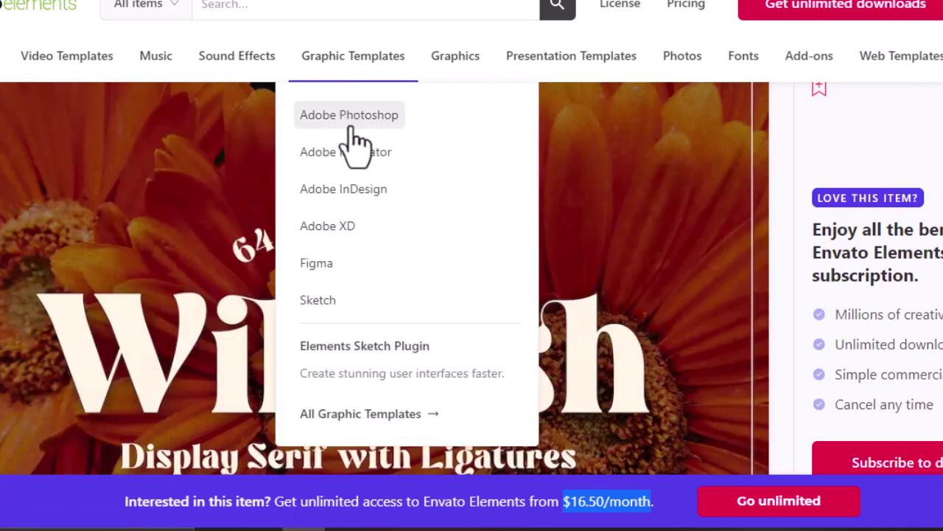
pyautogui.click(373, 155)
# Look through the Illustrator graphic template results on Envato Elements with the filter sidebar collapsed.
pyautogui.scroll(-2, 242, 369)
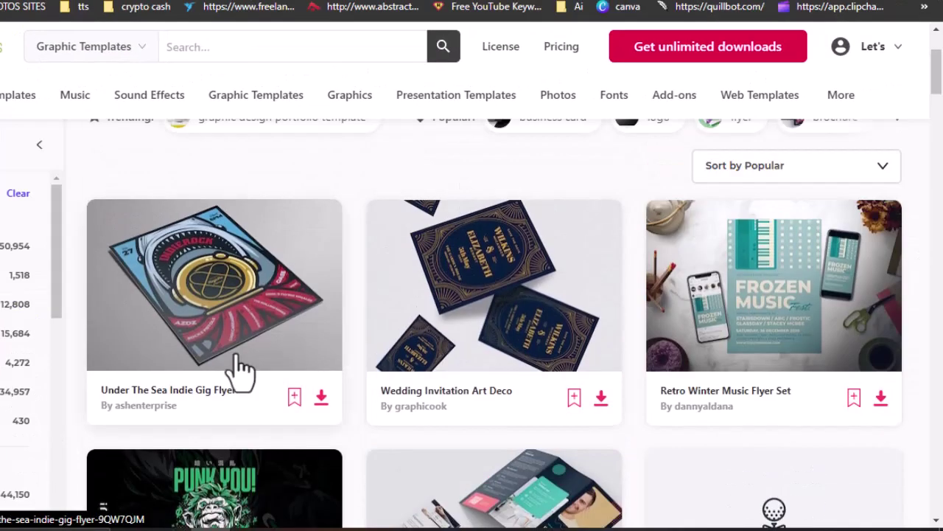
pyautogui.scroll(-3, 227, 331)
pyautogui.scroll(-3, 647, 329)
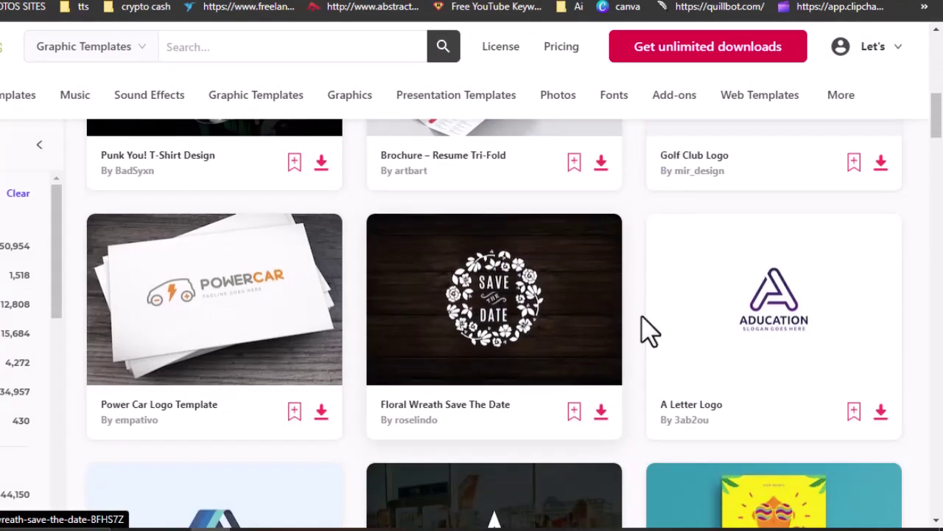
pyautogui.scroll(-10, 647, 329)
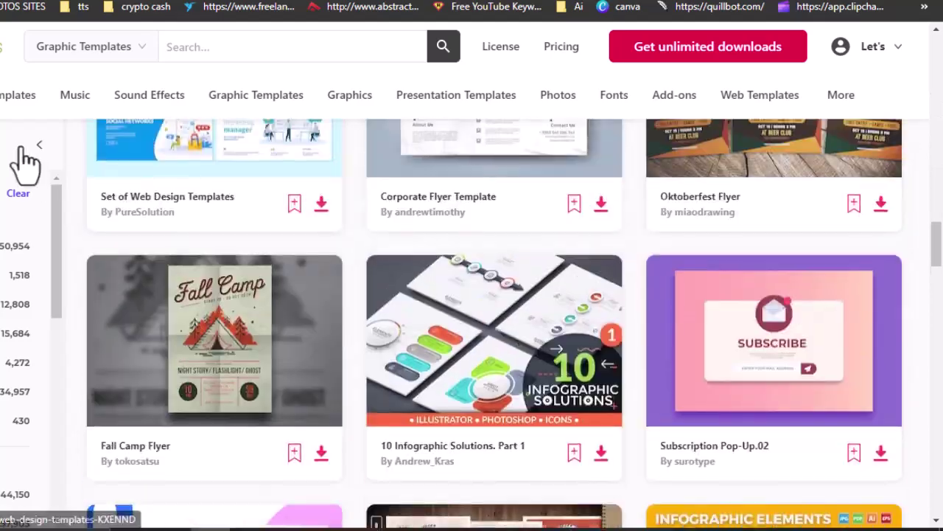
pyautogui.click(39, 145)
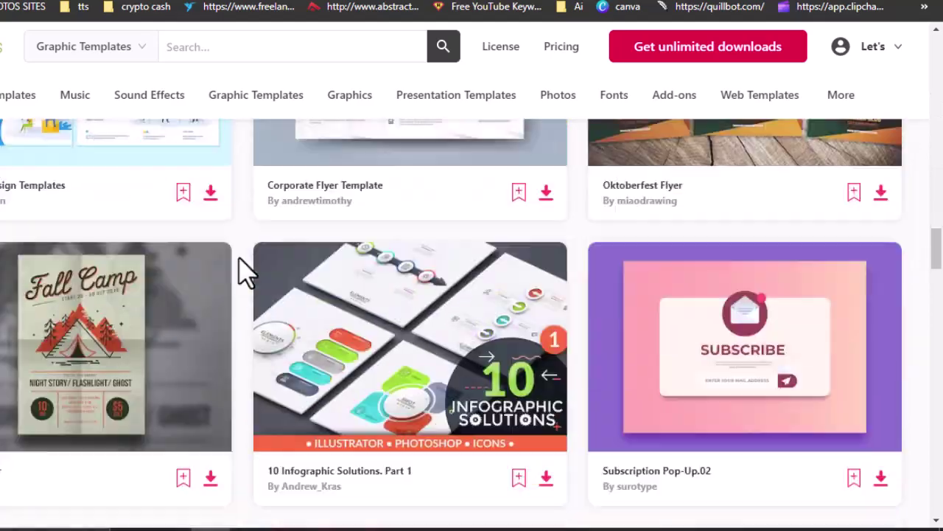
pyautogui.scroll(-10, 221, 339)
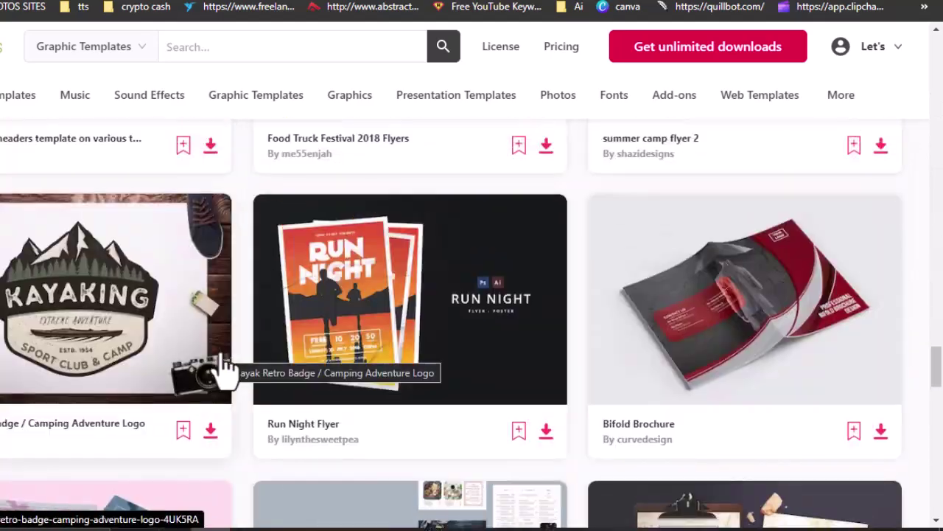
pyautogui.scroll(-5, 221, 362)
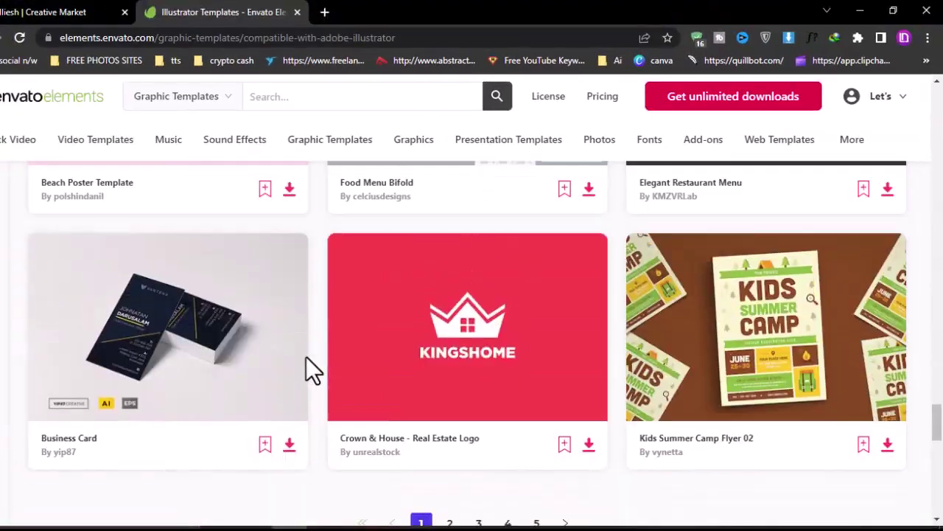
pyautogui.scroll(10, 306, 357)
# Open the Punk You! T-Shirt Design item and view its preview images in full screen.
pyautogui.click(204, 442)
pyautogui.scroll(-2, 511, 343)
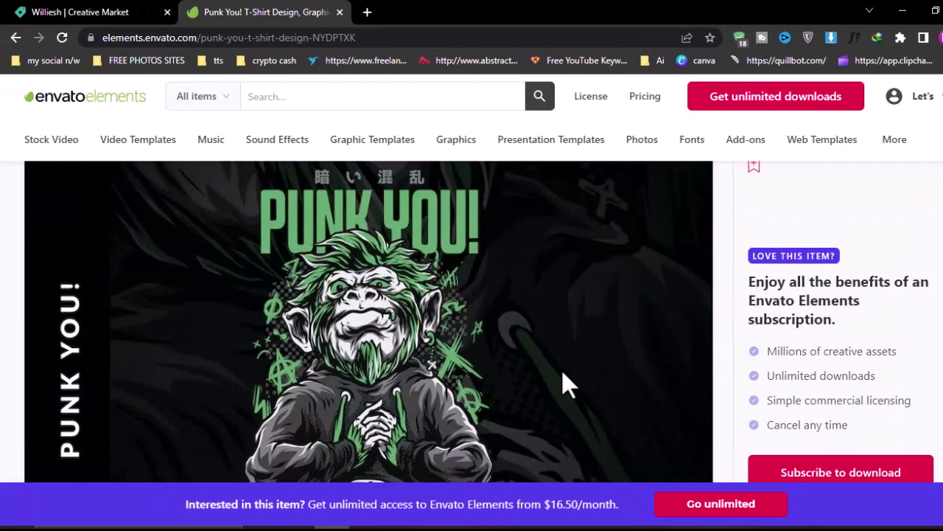
pyautogui.click(516, 354)
pyautogui.scroll(-2, 472, 334)
pyautogui.click(939, 179)
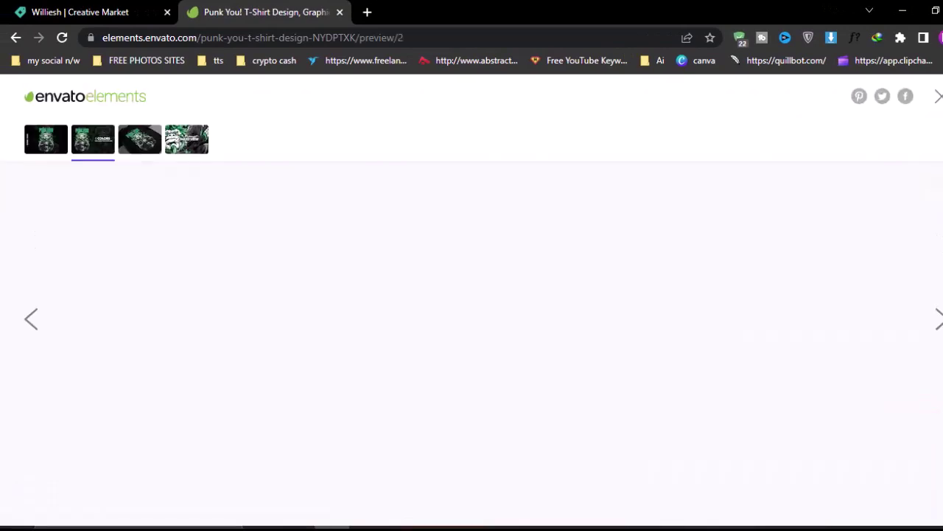
pyautogui.scroll(-2, 472, 319)
pyautogui.press('F11')
pyautogui.click(938, 155)
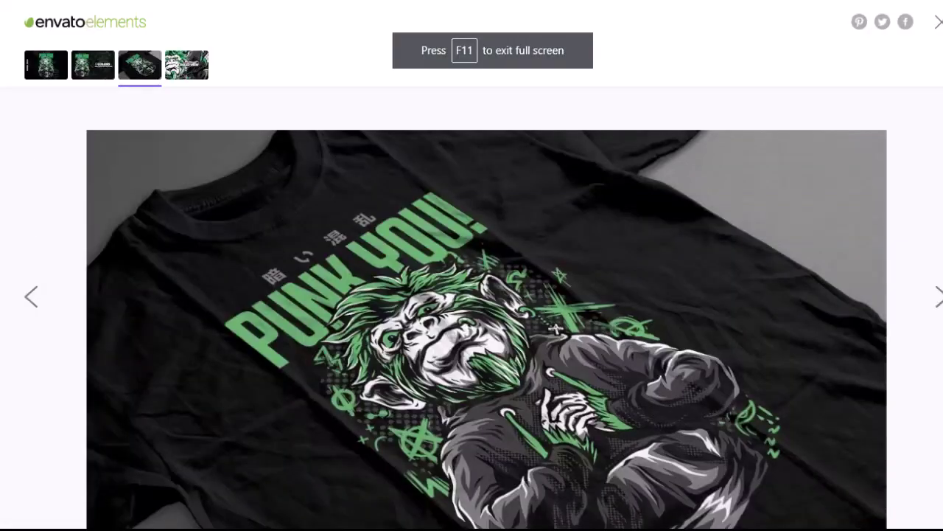
# Examine the enlarged preview images of the Punk You! T-shirt design, including the detailed view, and return to the item page.
pyautogui.scroll(-2, 936, 221)
pyautogui.click(937, 169)
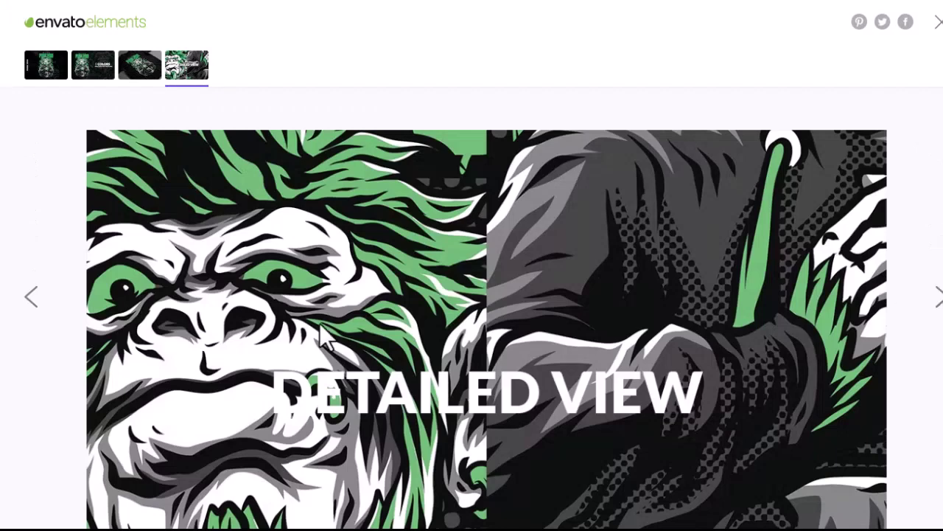
pyautogui.click(31, 298)
pyautogui.click(30, 298)
pyautogui.click(31, 297)
pyautogui.click(30, 298)
pyautogui.click(936, 27)
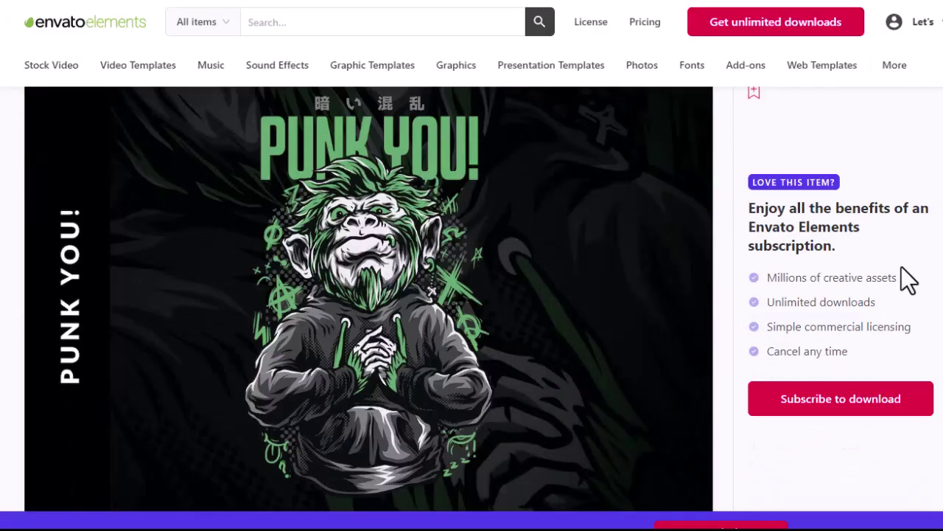
# Open the Envato Elements subscription pricing page and look over the individual plan.
pyautogui.scroll(-2, 902, 268)
pyautogui.press('F11')
pyautogui.click(810, 326)
pyautogui.scroll(-1, 345, 255)
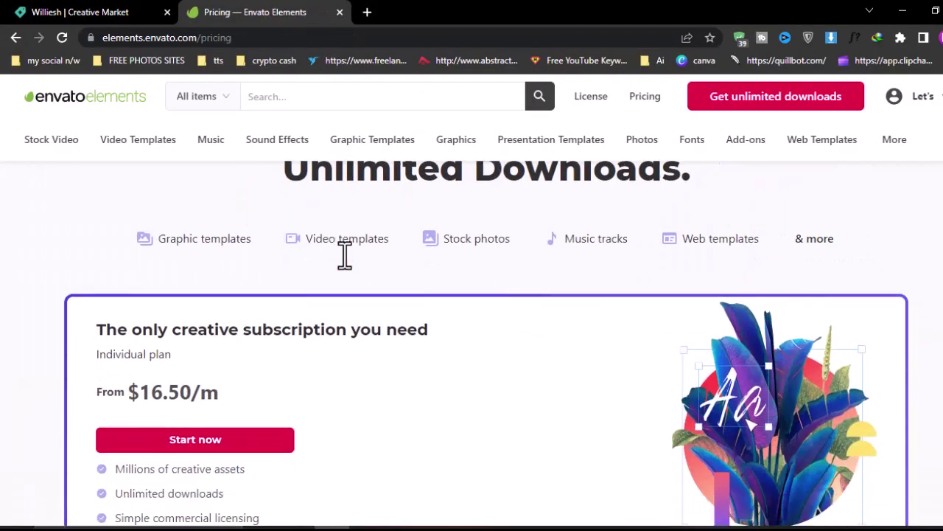
pyautogui.scroll(-1, 345, 256)
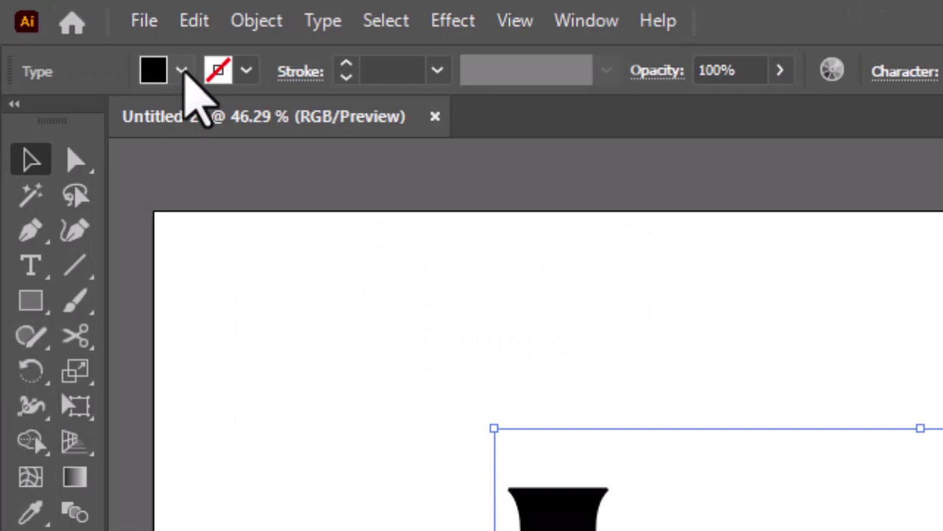
# Switch to Illustrator, fill the "Love" text with orange-red, and apply the 3D Inflate effect to it.
pyautogui.click(89, 34)
pyautogui.click(268, 120)
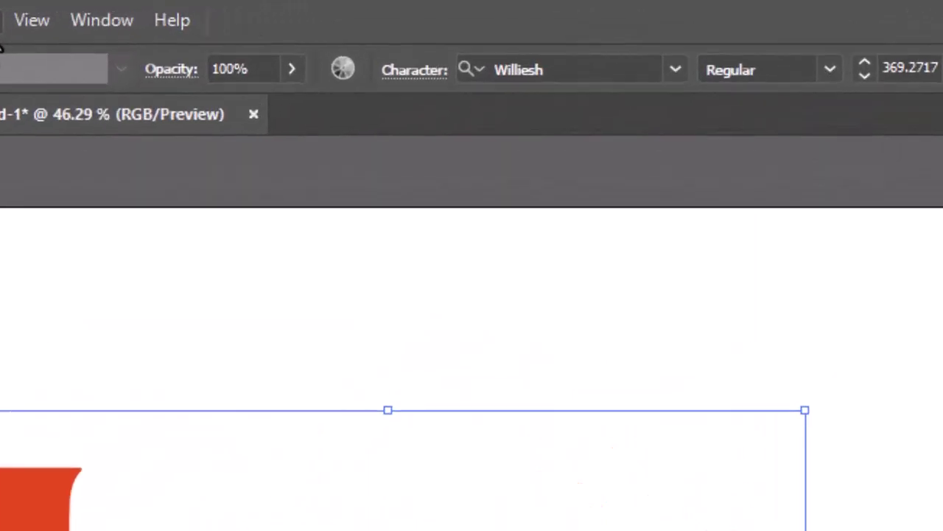
pyautogui.click(138, 15)
pyautogui.moveTo(266, 186)
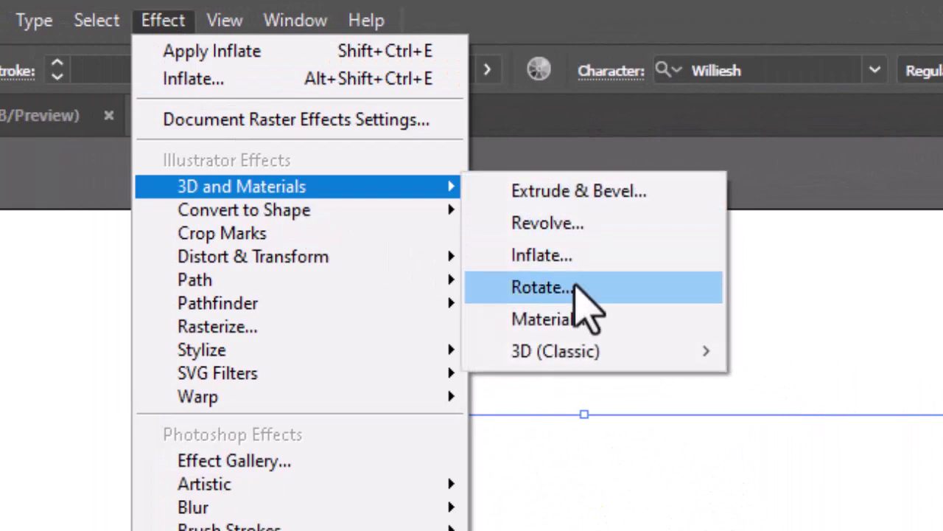
pyautogui.click(564, 256)
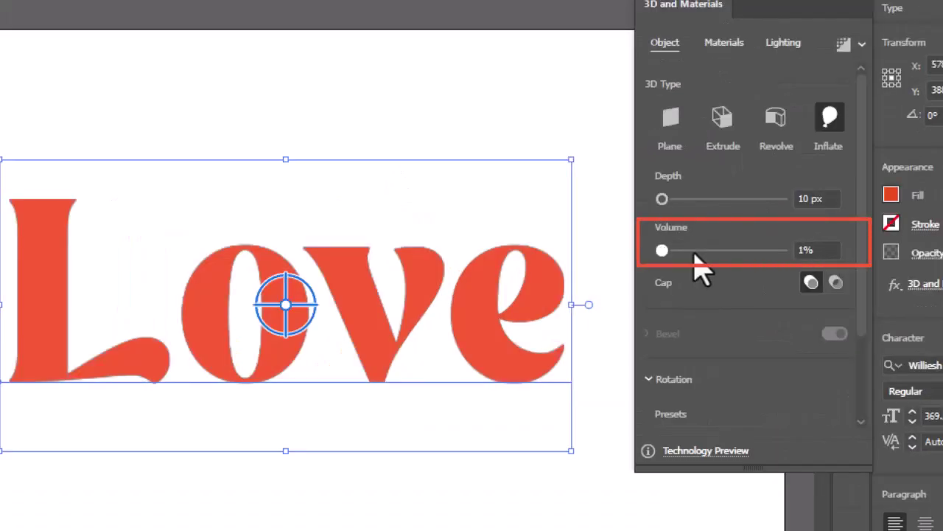
# Set the inflate volume of the "Love" text to 100% and its rotation preset to Off-Axis Front.
pyautogui.moveTo(694, 252); pyautogui.dragTo(804, 261)
pyautogui.scroll(-1, 864, 247)
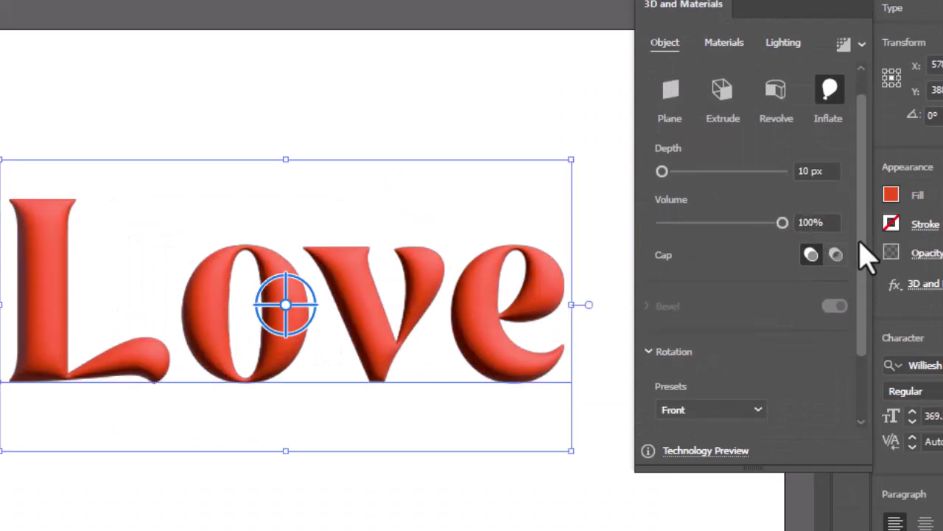
pyautogui.scroll(-3, 865, 295)
pyautogui.click(732, 325)
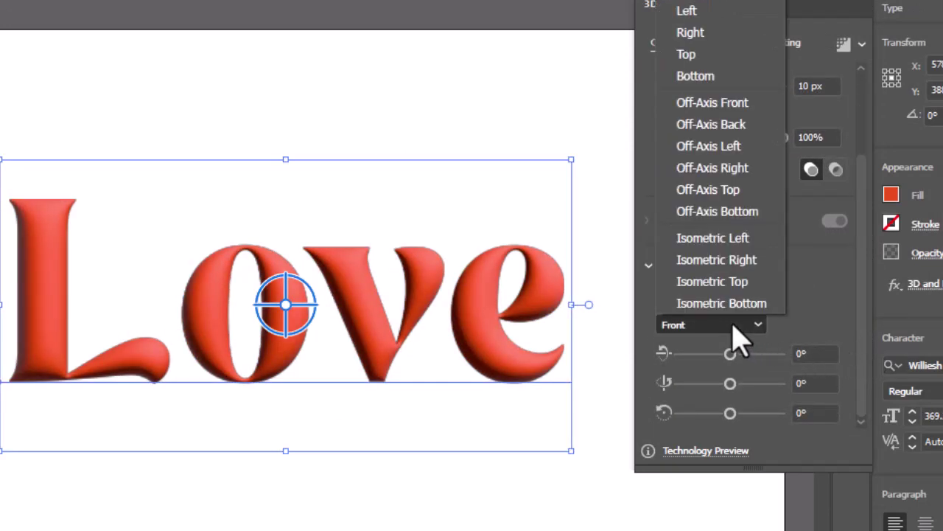
pyautogui.click(722, 112)
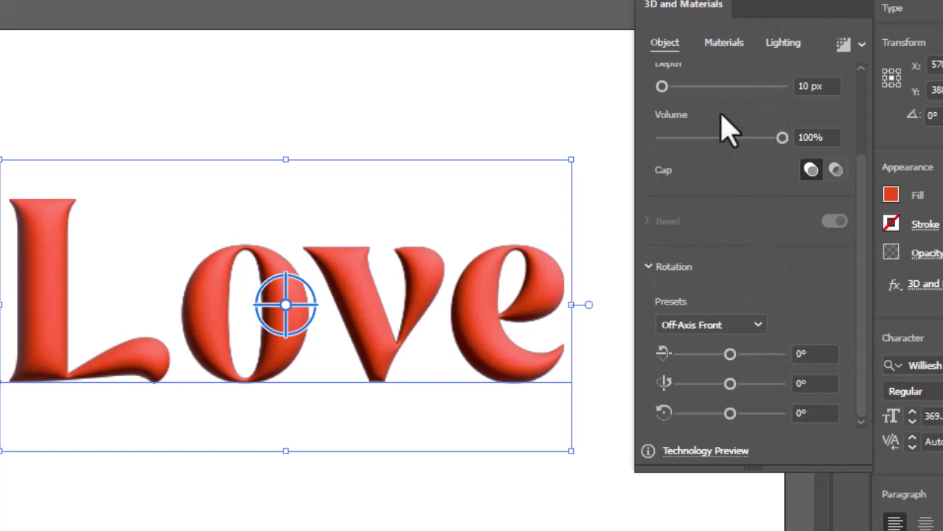
pyautogui.scroll(3, 821, 221)
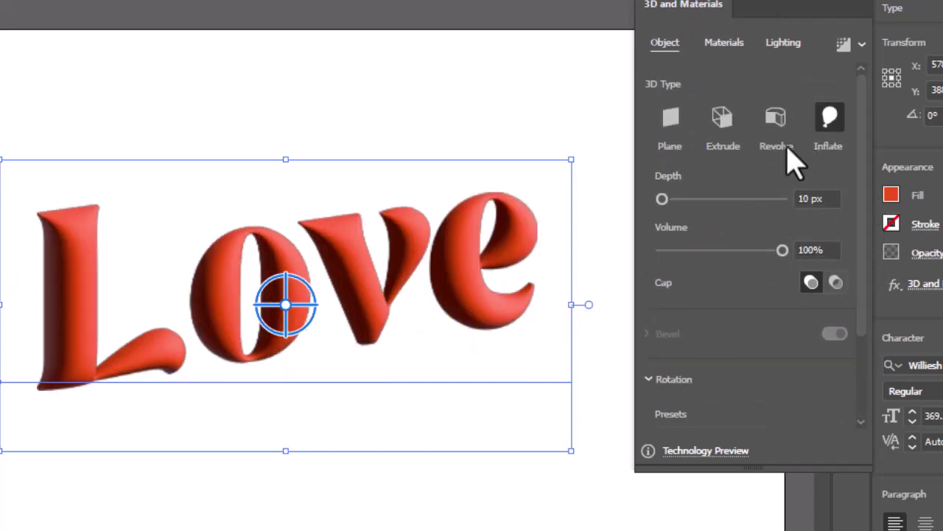
# Set the inflate depth to 10 px, and the Default material's roughness and metallic values to 0.4 each.
pyautogui.moveTo(671, 201); pyautogui.dragTo(661, 200)
pyautogui.click(803, 197)
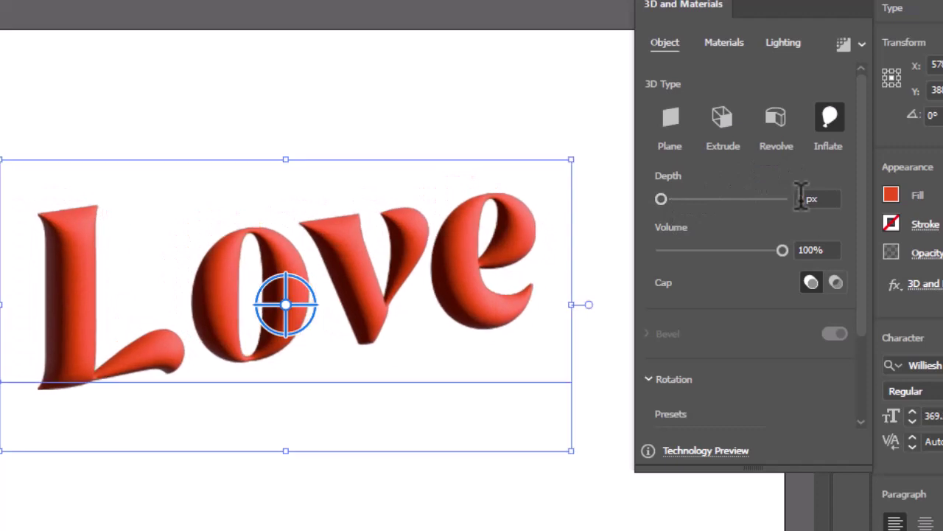
pyautogui.write('10')
pyautogui.press('Return')
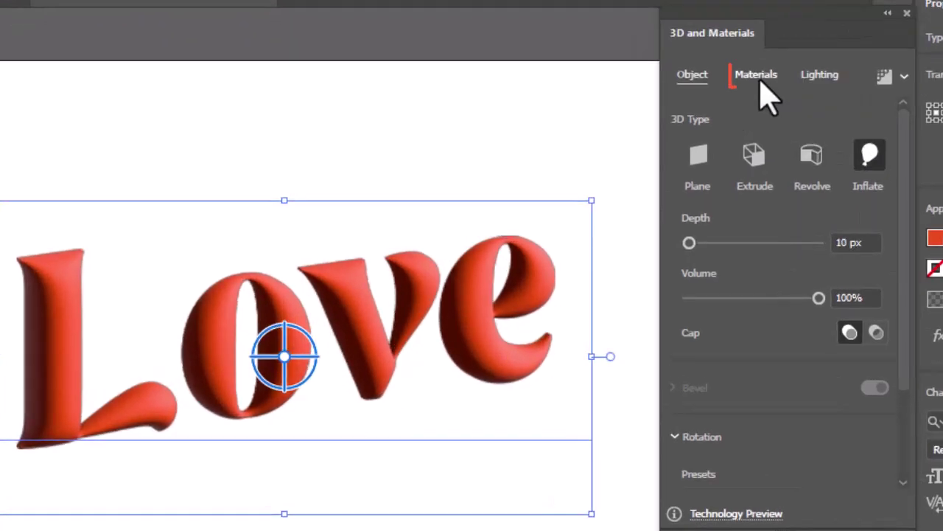
pyautogui.click(724, 90)
pyautogui.scroll(-1, 900, 383)
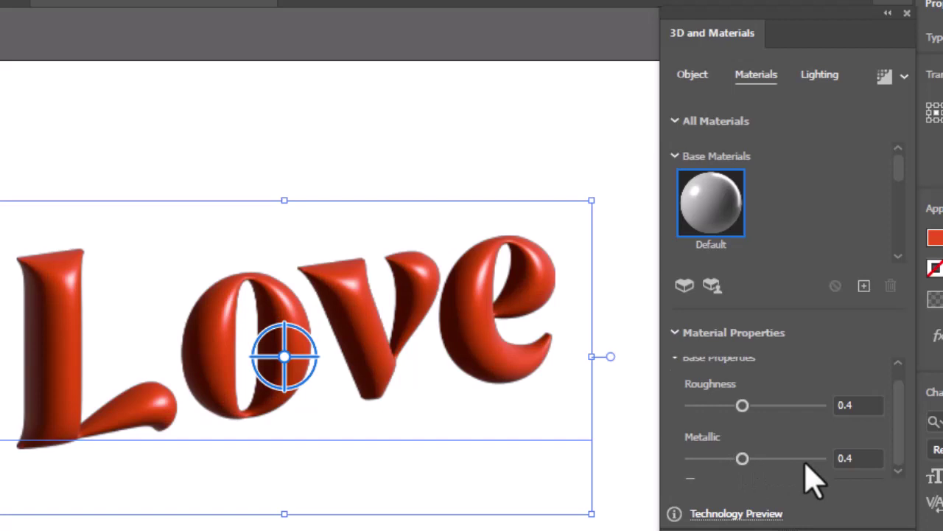
# Change the color of the 3D light on the "Love" text to a light orange.
pyautogui.click(819, 76)
pyautogui.click(861, 223)
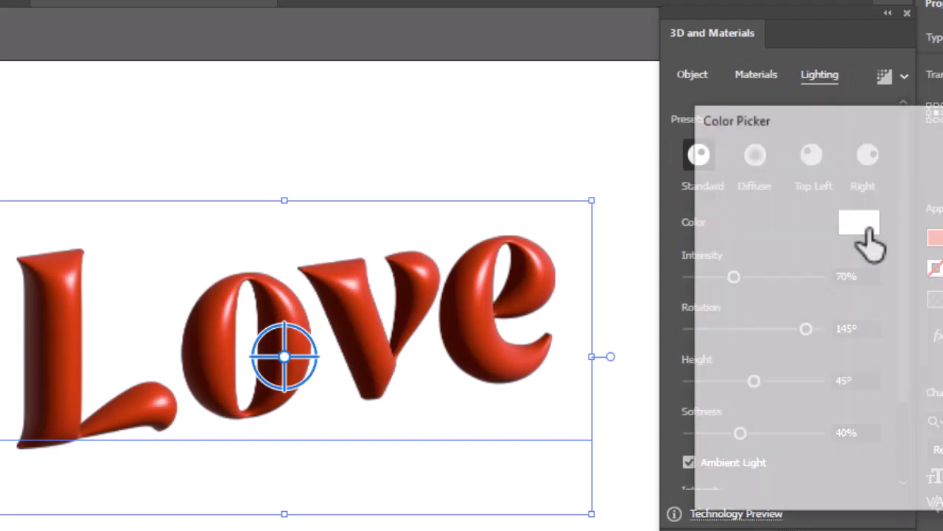
pyautogui.moveTo(885, 121); pyautogui.dragTo(819, 118)
pyautogui.moveTo(894, 395); pyautogui.dragTo(898, 378)
pyautogui.moveTo(717, 126); pyautogui.dragTo(710, 127)
pyautogui.moveTo(896, 390); pyautogui.dragTo(899, 382)
pyautogui.click(720, 137)
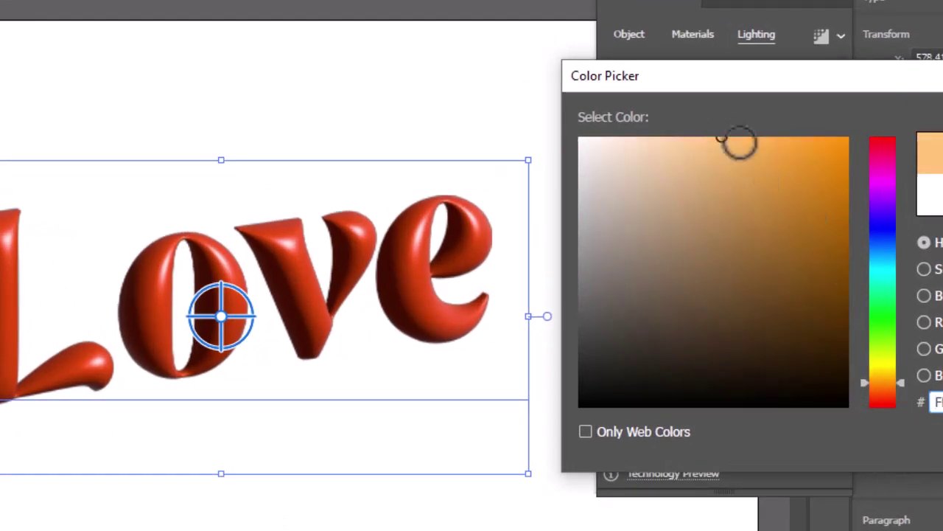
pyautogui.press('Return')
# Set the light intensity to 101% and the ambient light intensity to 76%.
pyautogui.moveTo(839, 225); pyautogui.dragTo(838, 256)
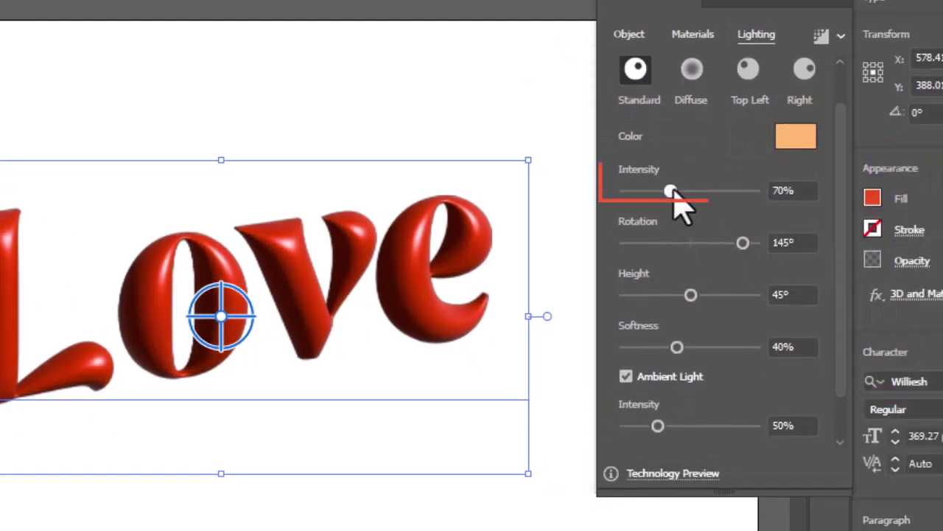
pyautogui.moveTo(672, 193); pyautogui.dragTo(687, 197)
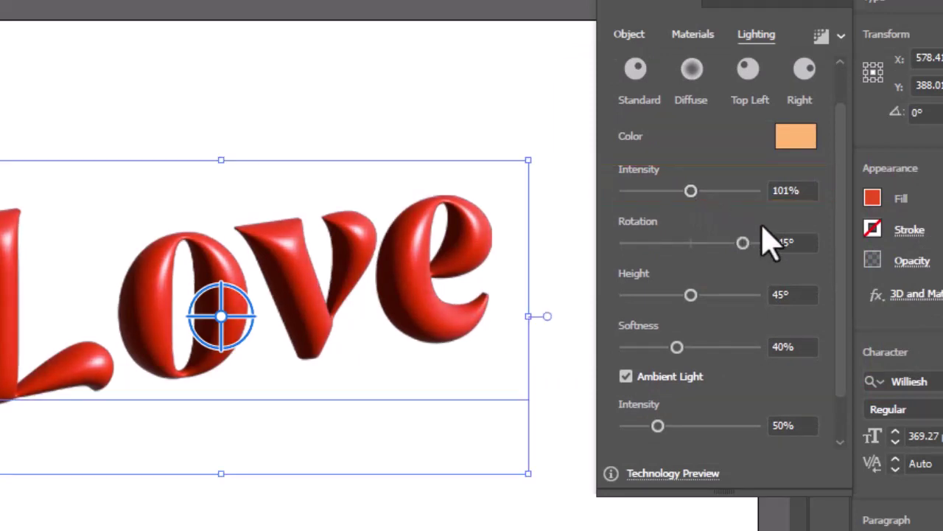
pyautogui.moveTo(836, 257); pyautogui.dragTo(842, 294)
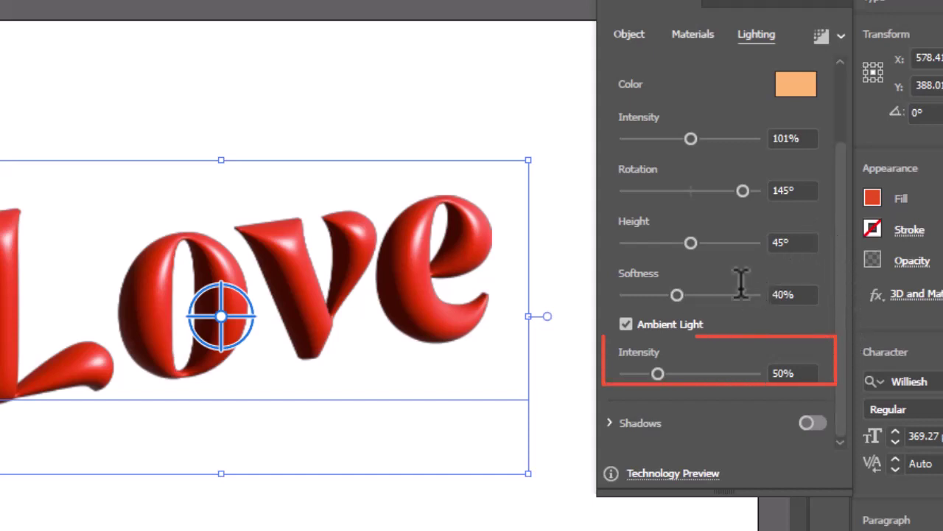
pyautogui.moveTo(660, 373); pyautogui.dragTo(665, 374)
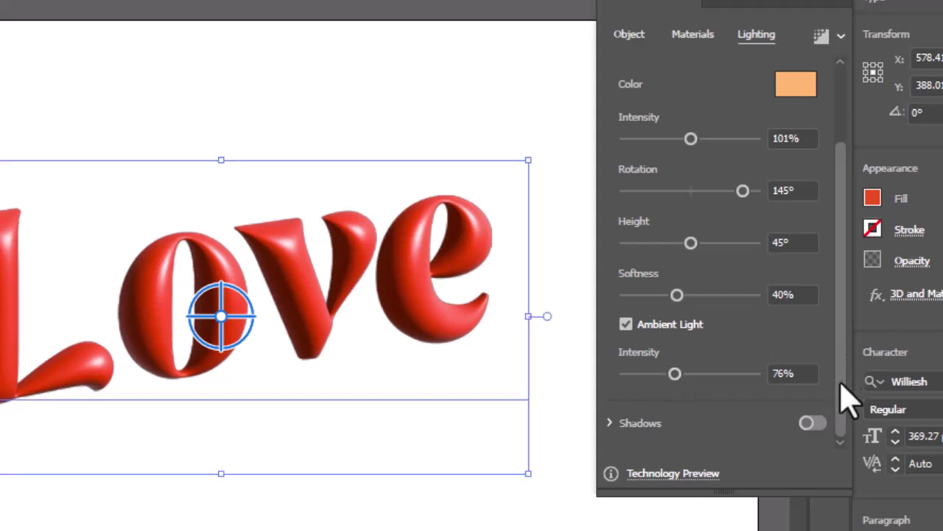
# Turn on shadows for the 3D text and set the light rotation to 160°.
pyautogui.click(813, 423)
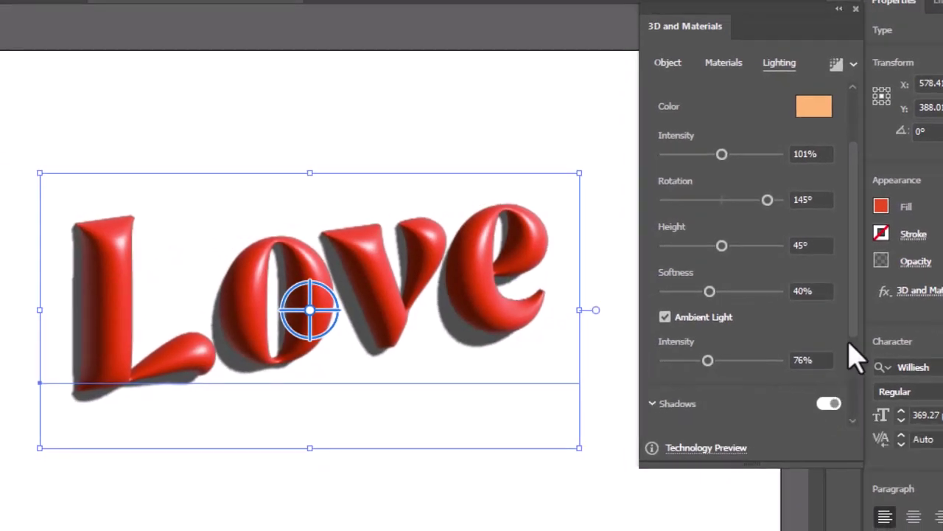
pyautogui.moveTo(852, 332); pyautogui.dragTo(856, 413)
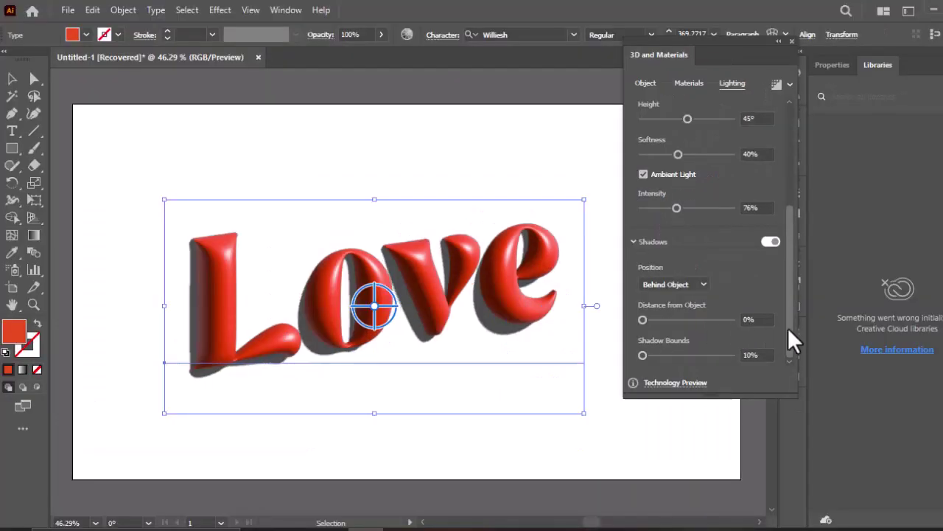
pyautogui.moveTo(788, 327); pyautogui.dragTo(789, 262)
pyautogui.moveTo(722, 246)
pyautogui.mouseDown()
pyautogui.moveTo(748, 243)
pyautogui.moveTo(644, 242)
pyautogui.moveTo(655, 252)
pyautogui.moveTo(759, 268)
pyautogui.mouseUp()
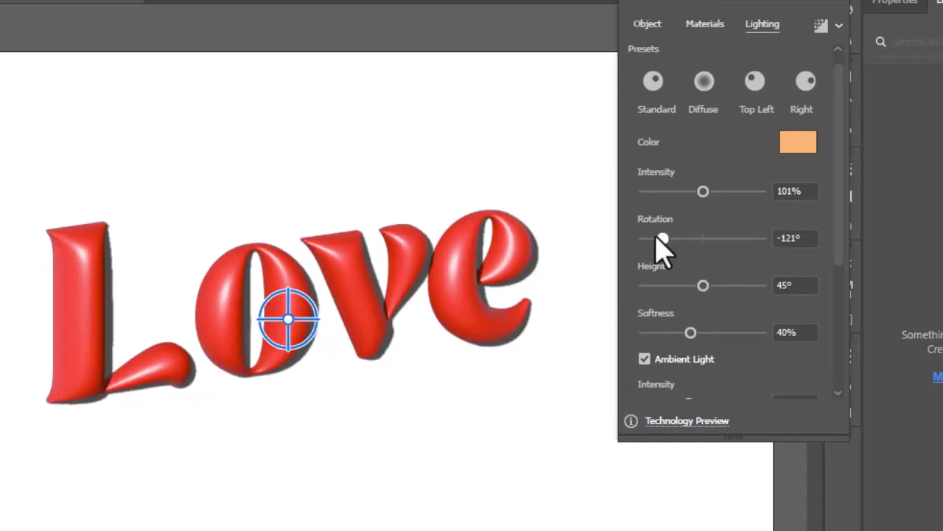
pyautogui.scroll(-1, 843, 261)
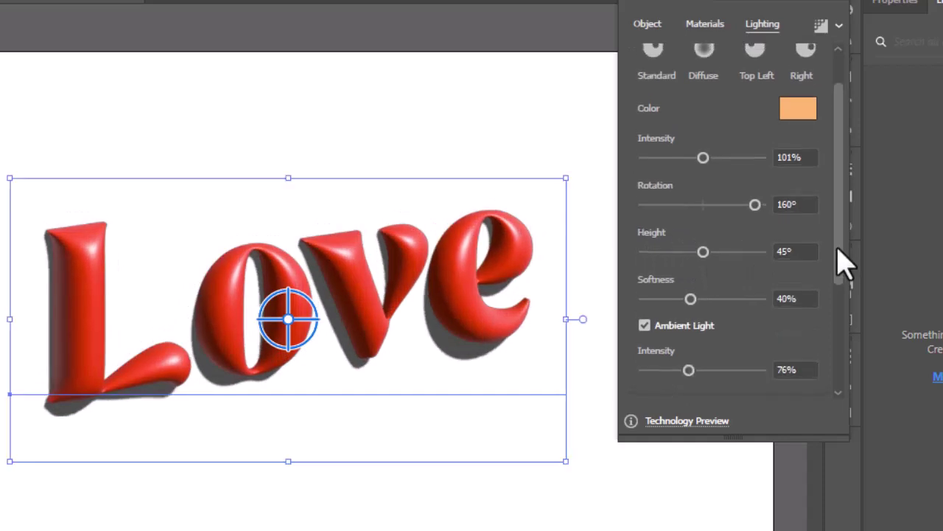
# Enable ray tracing at High quality and set the document raster effects resolution to High (300 ppi).
pyautogui.moveTo(841, 254); pyautogui.dragTo(838, 186)
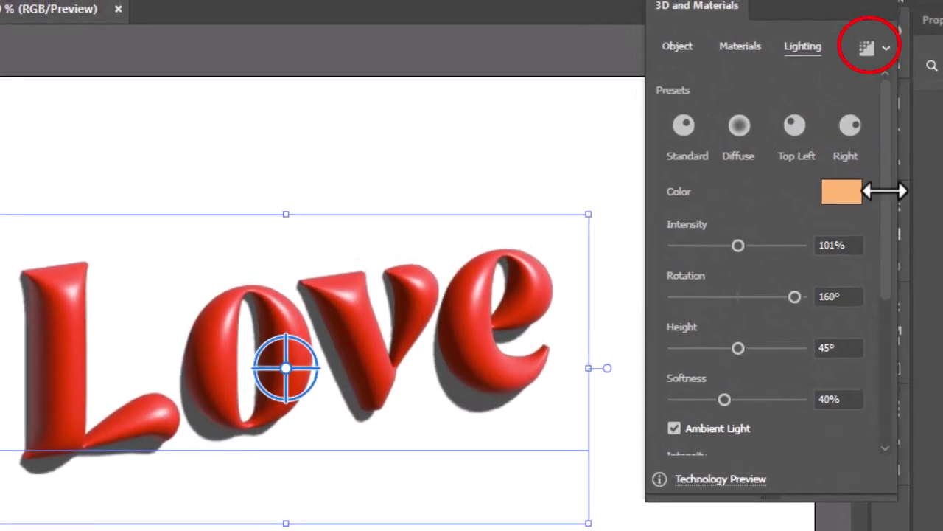
pyautogui.click(870, 49)
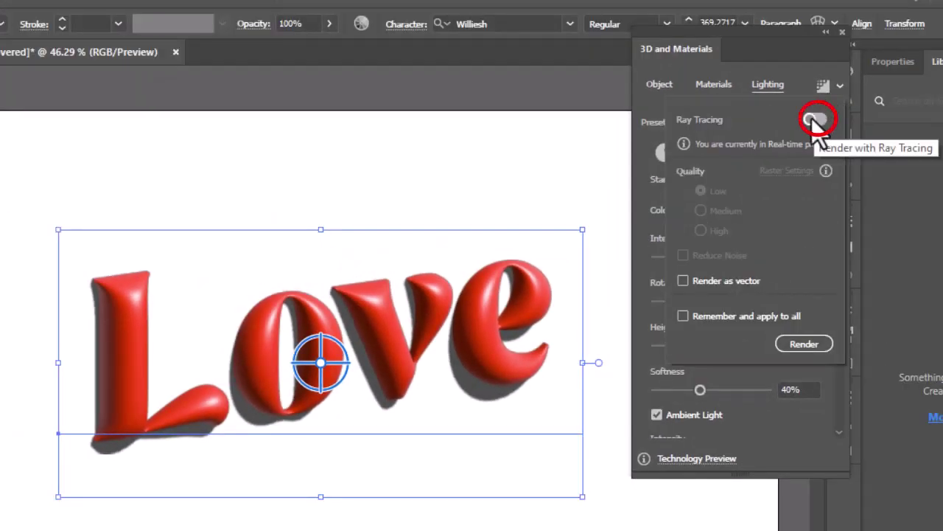
pyautogui.click(813, 120)
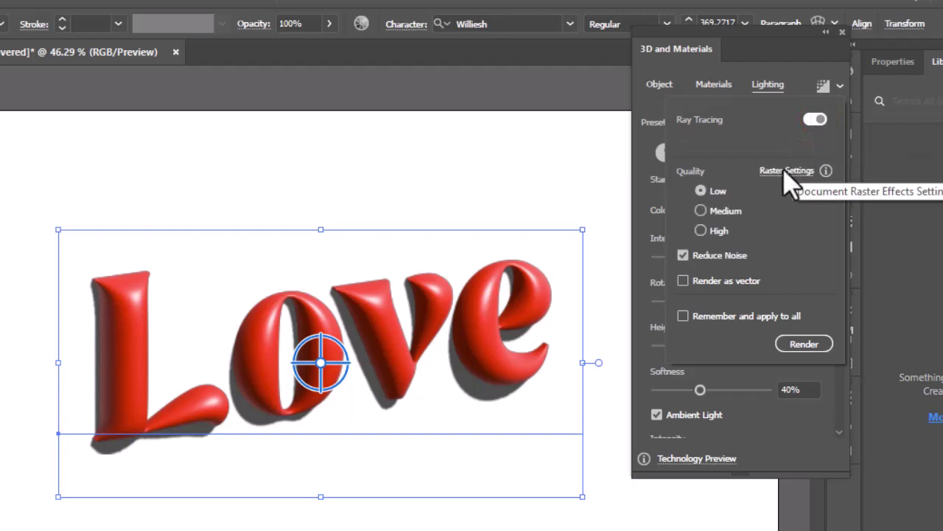
pyautogui.click(787, 171)
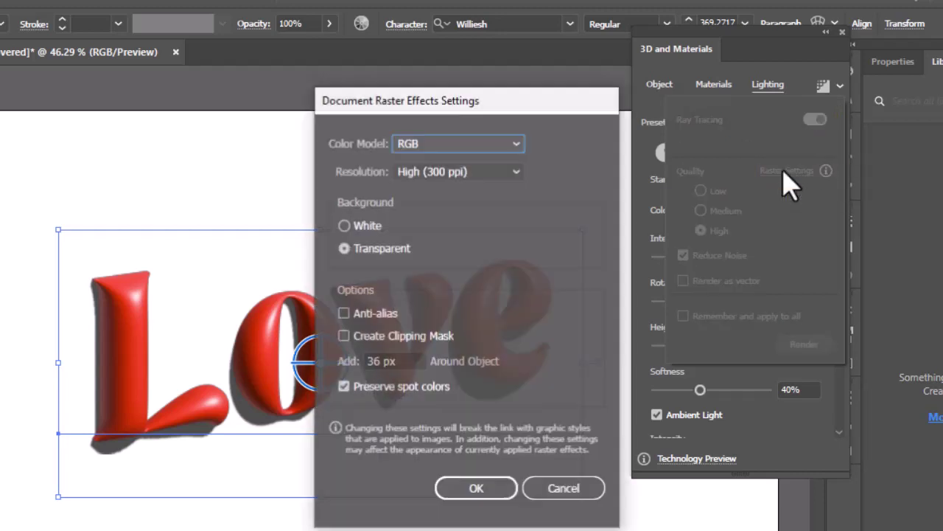
pyautogui.click(466, 172)
pyautogui.click(453, 230)
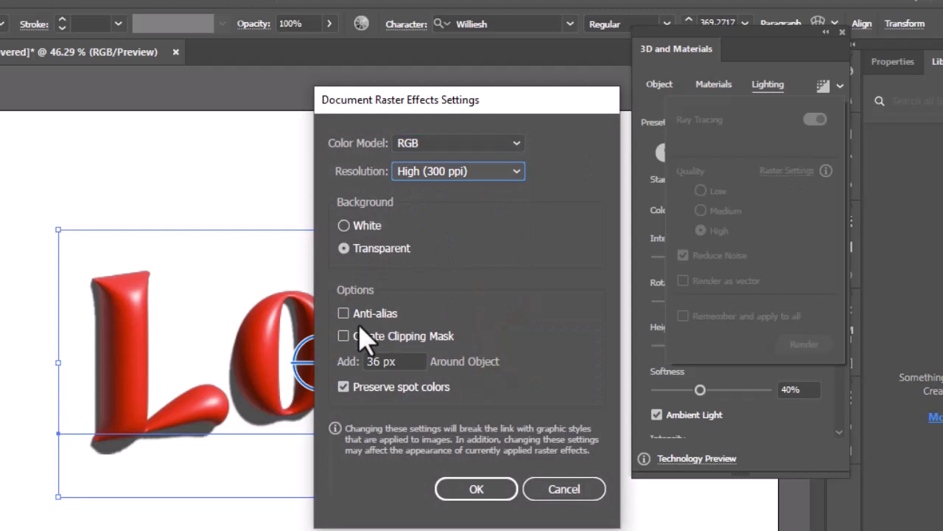
pyautogui.click(476, 489)
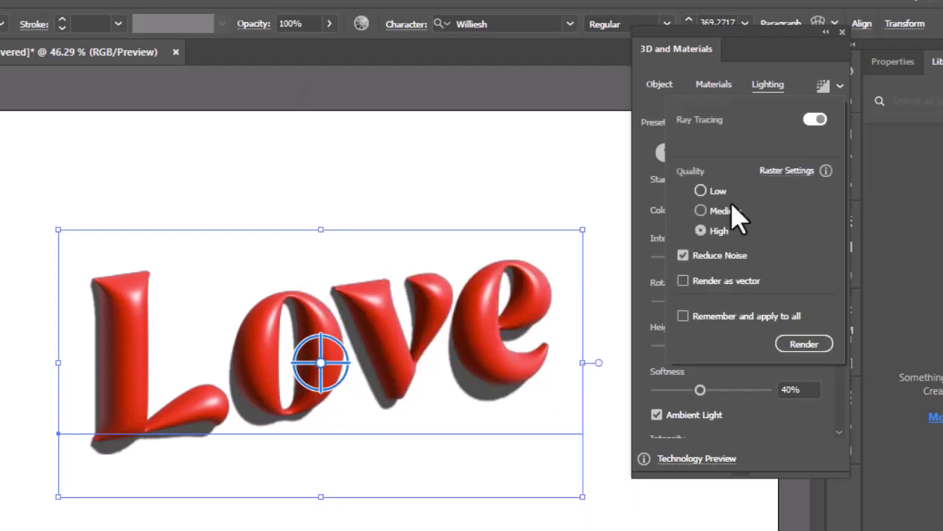
# Render the "Love" text with ray tracing at High quality.
pyautogui.click(702, 231)
pyautogui.click(801, 344)
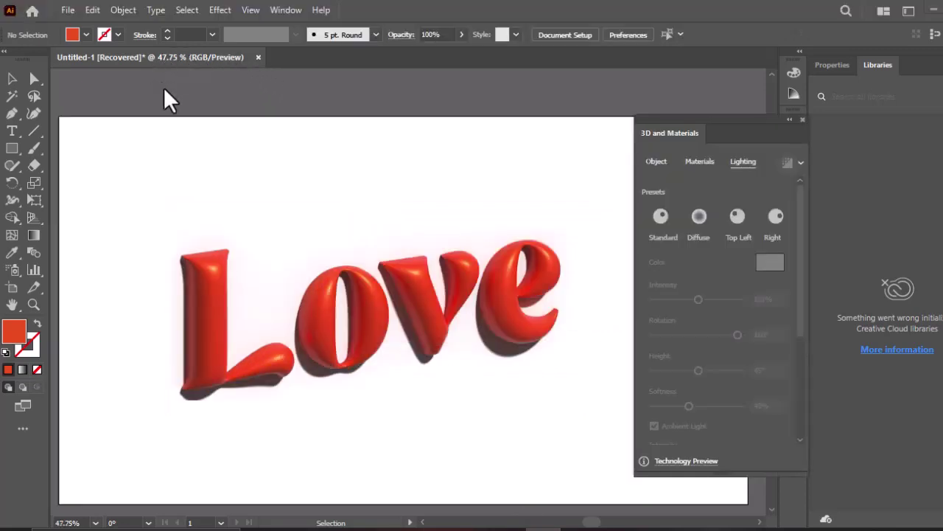
# Save the 3D look of the "Love" text as a new graphic style.
pyautogui.moveTo(350, 368); pyautogui.dragTo(324, 361)
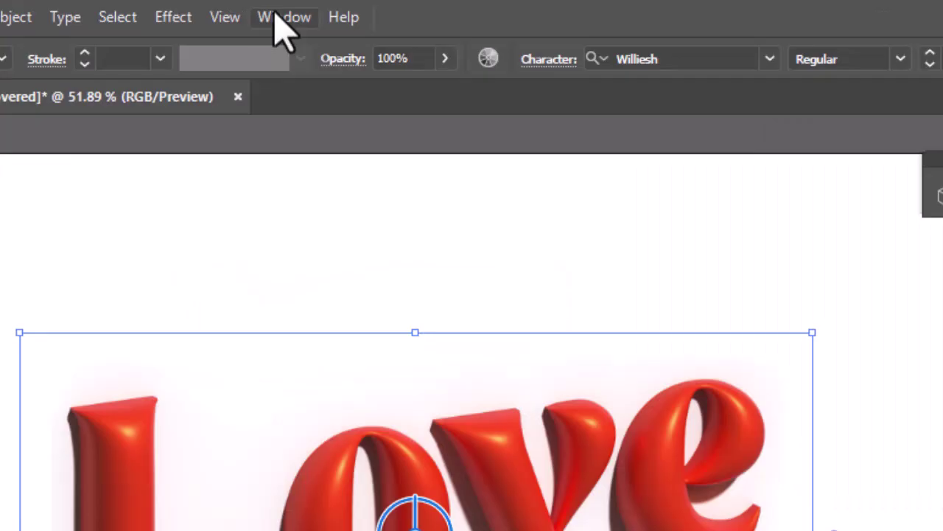
pyautogui.click(281, 11)
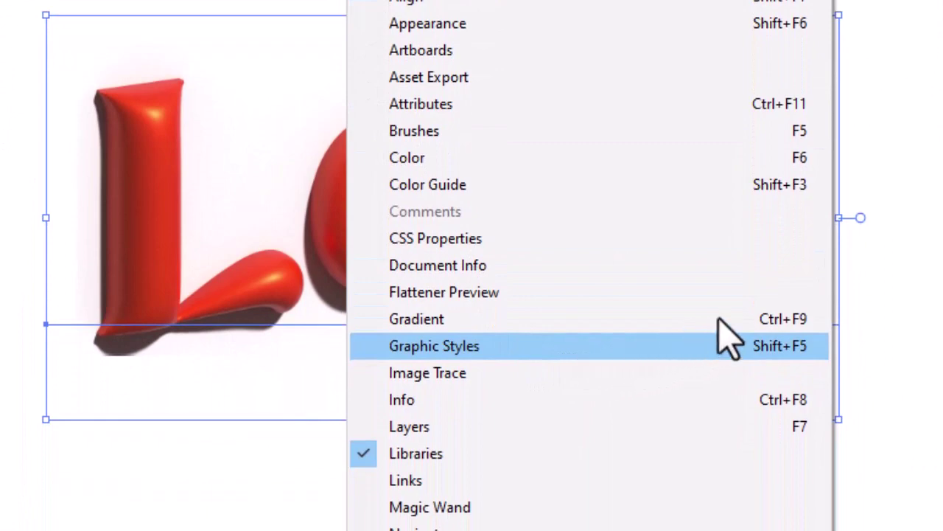
pyautogui.click(727, 361)
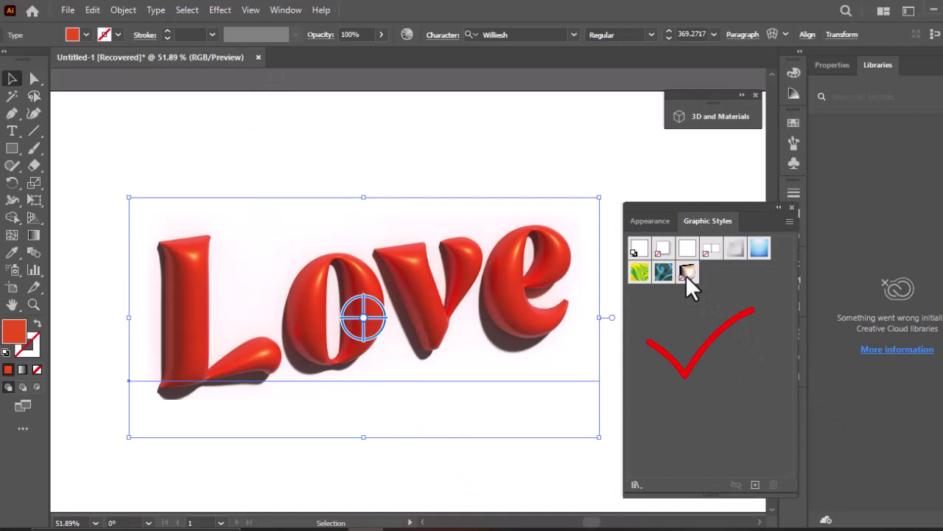
pyautogui.click(777, 208)
# Draw a second artboard of about 613 × 510 px beside the one holding the "Love" text.
pyautogui.moveTo(651, 427); pyautogui.dragTo(230, 353)
pyautogui.click(12, 287)
pyautogui.moveTo(442, 225); pyautogui.dragTo(696, 437)
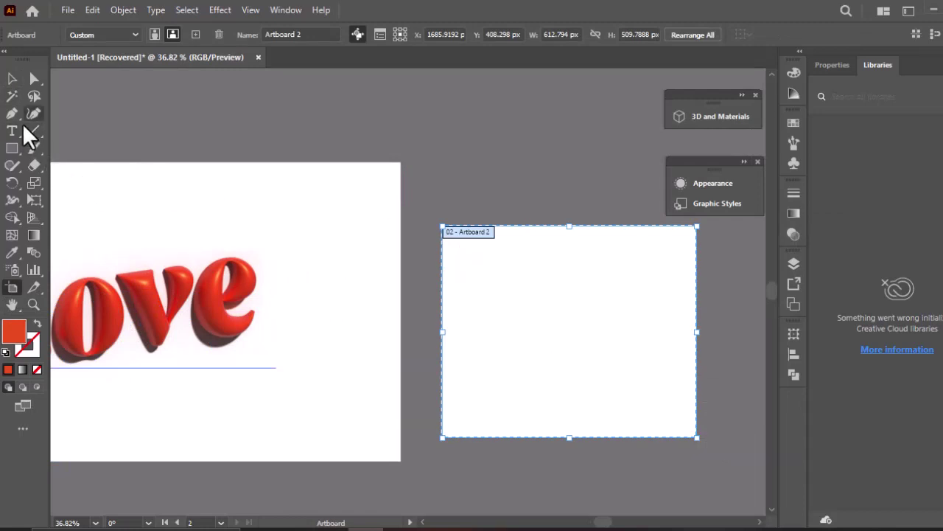
# Draw a rectangle of about 72 × 164 px on the second artboard and round its corners fully into a pill shape.
pyautogui.click(12, 148)
pyautogui.moveTo(531, 317); pyautogui.dragTo(627, 355)
pyautogui.moveTo(518, 340); pyautogui.dragTo(456, 406)
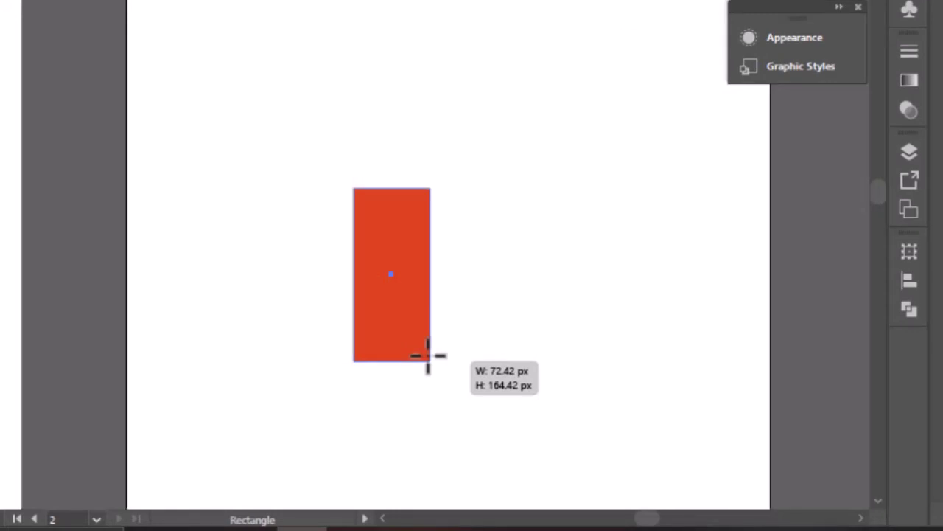
pyautogui.moveTo(427, 356); pyautogui.dragTo(431, 360)
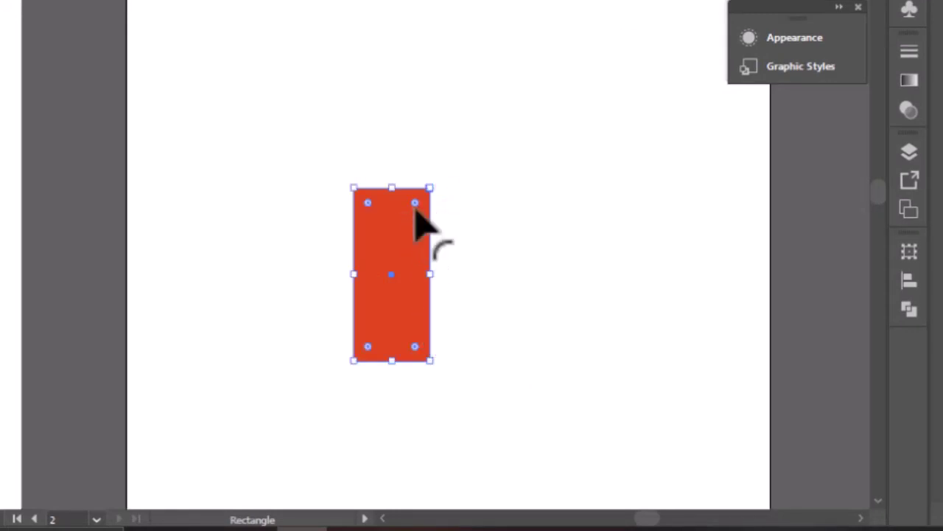
pyautogui.moveTo(416, 210); pyautogui.dragTo(410, 305)
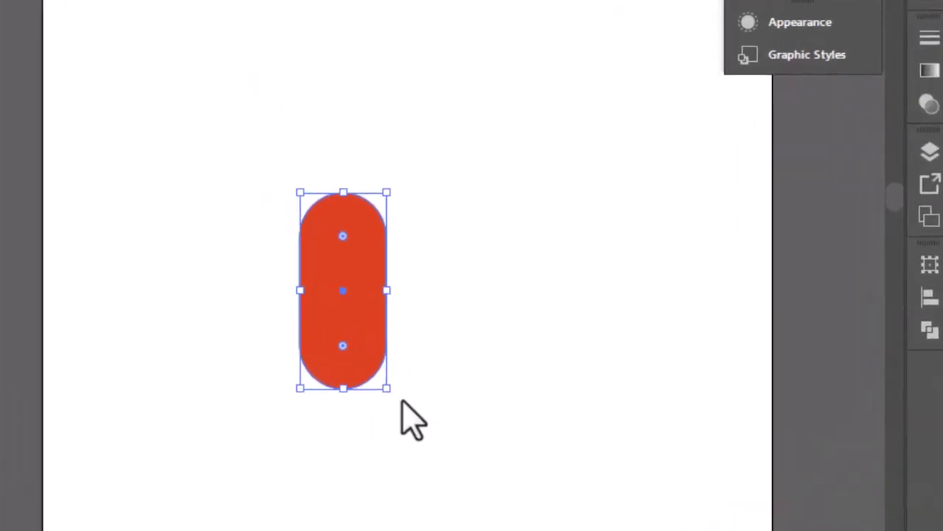
# Rotate the pill shape by 45° and add a copy of it reflected across the vertical axis.
pyautogui.moveTo(447, 386); pyautogui.dragTo(514, 375)
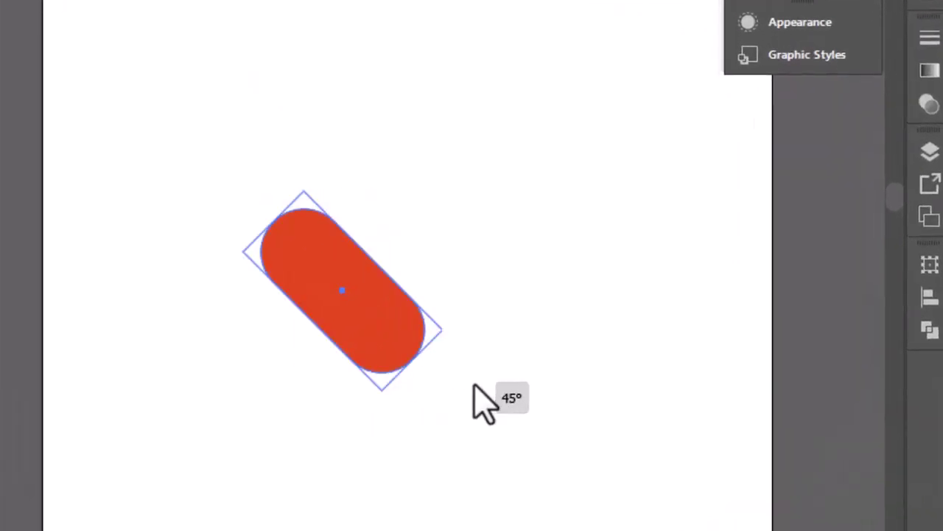
pyautogui.rightClick(336, 280)
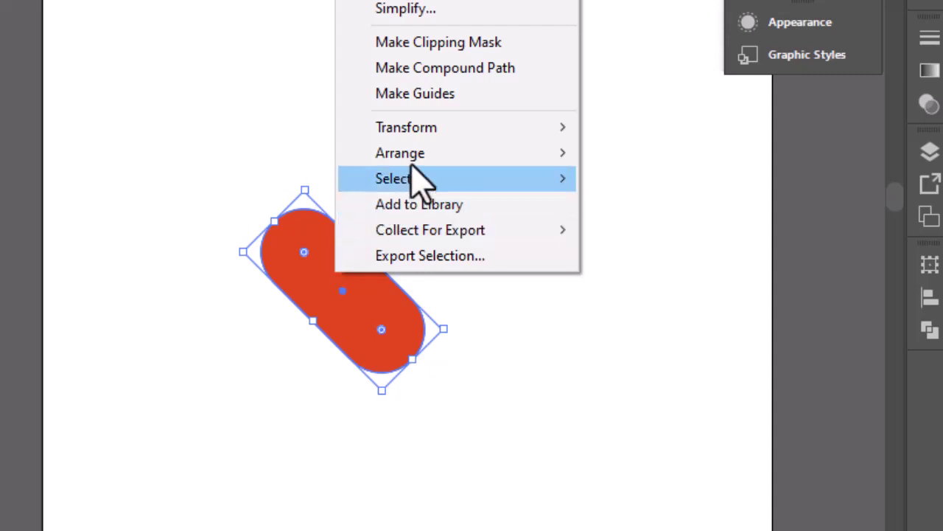
pyautogui.moveTo(440, 134)
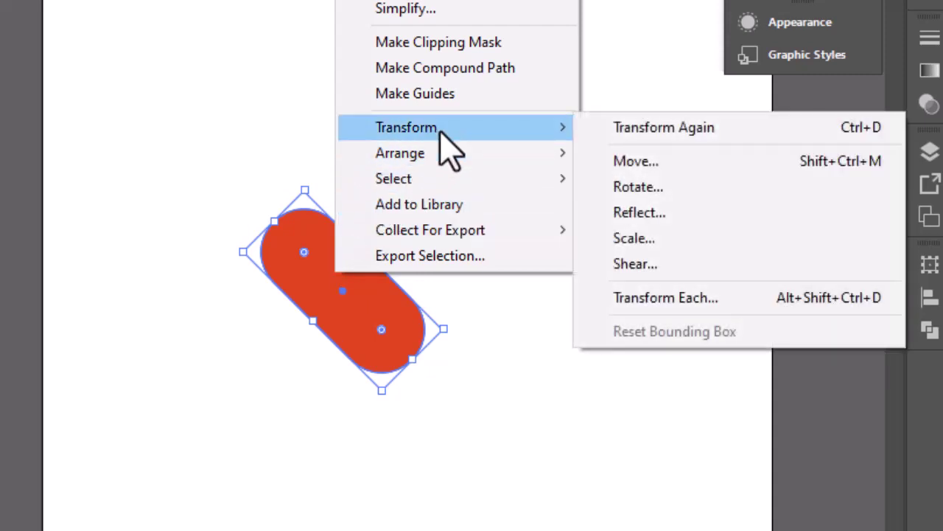
pyautogui.click(637, 213)
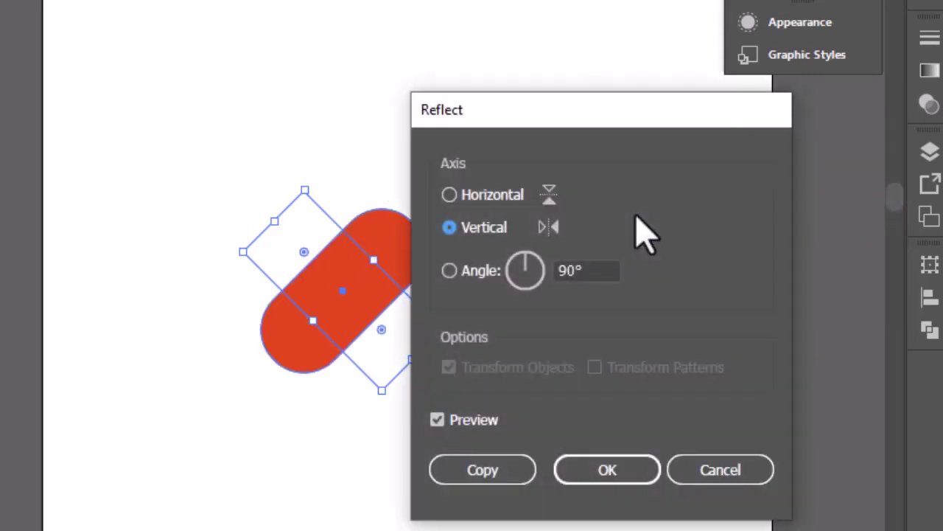
pyautogui.click(482, 469)
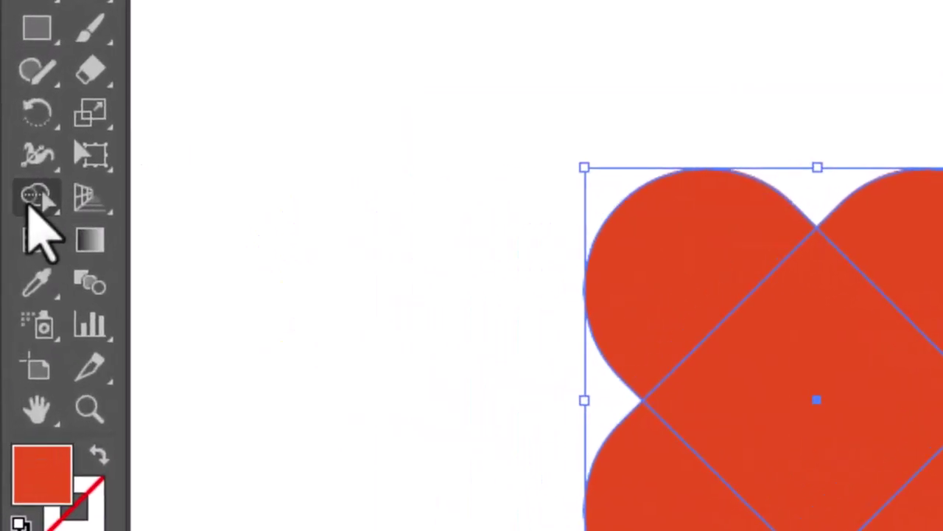
# Reduce the crossed pills to a heart with Shape Builder, then place it enlarged above the "Love" text on the first artboard.
pyautogui.click(35, 196)
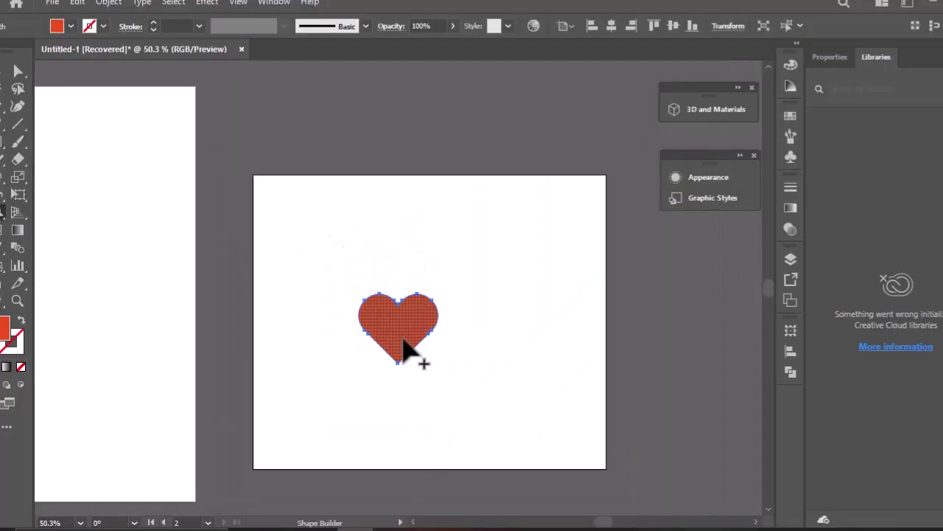
pyautogui.press('v')
pyautogui.moveTo(439, 364); pyautogui.dragTo(512, 428)
pyautogui.moveTo(471, 362); pyautogui.dragTo(196, 265)
pyautogui.moveTo(132, 389); pyautogui.dragTo(573, 428)
pyautogui.moveTo(615, 307); pyautogui.dragTo(201, 202)
pyautogui.moveTo(272, 468); pyautogui.dragTo(370, 484)
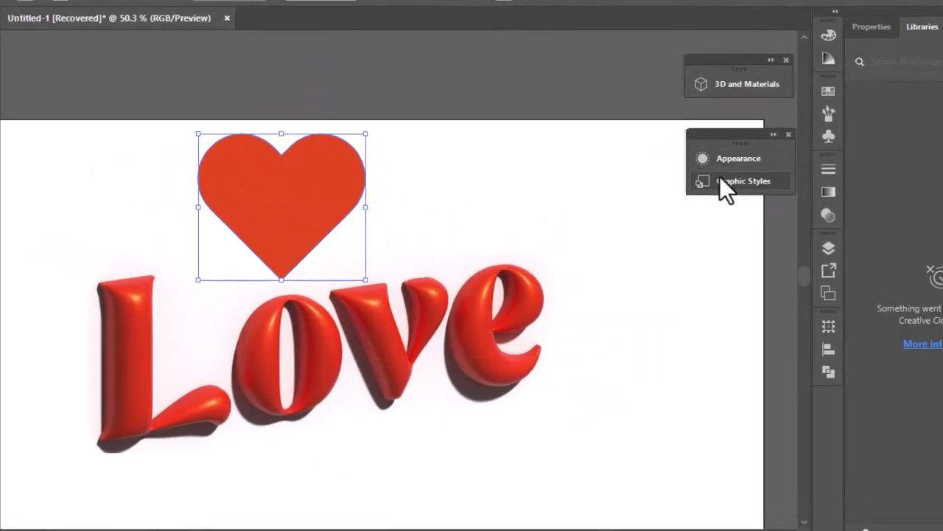
# Apply the saved 3D graphic style to the heart and render it.
pyautogui.click(691, 195)
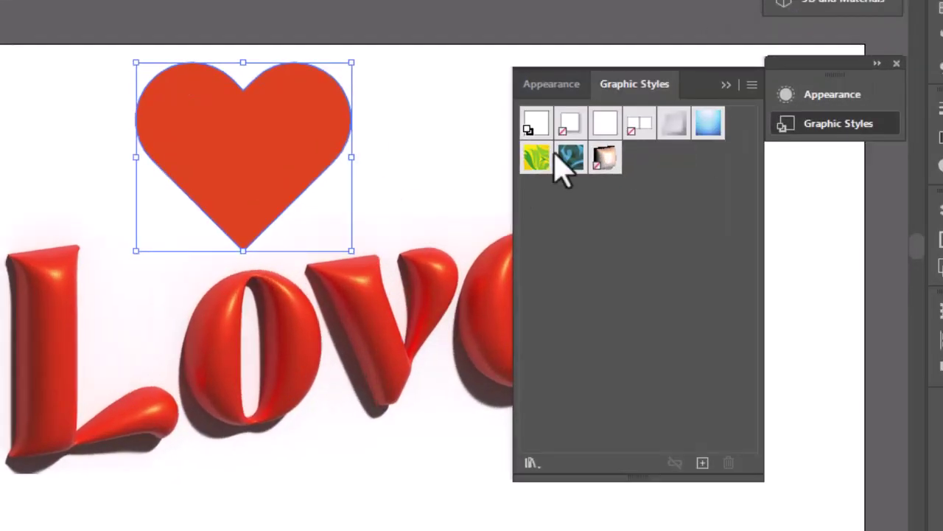
pyautogui.click(594, 188)
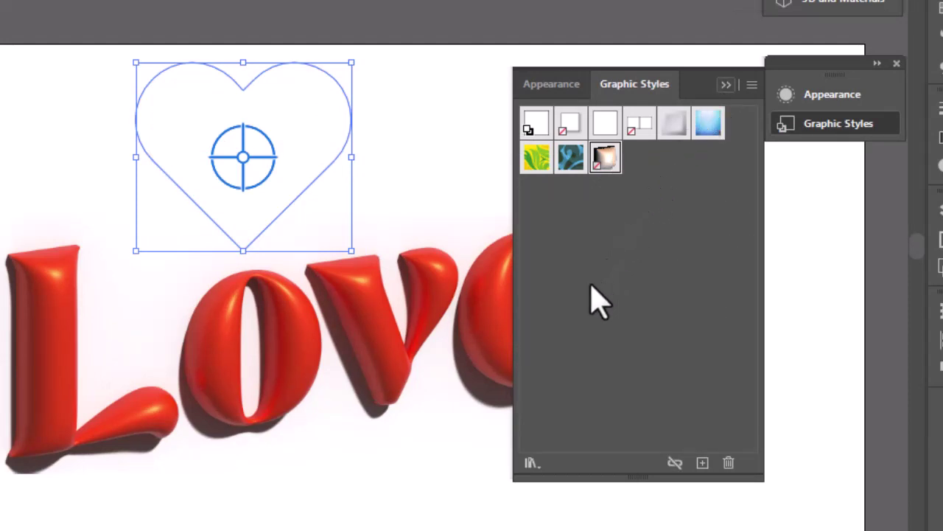
pyautogui.click(725, 84)
pyautogui.moveTo(432, 165); pyautogui.dragTo(219, 71)
pyautogui.click(833, 3)
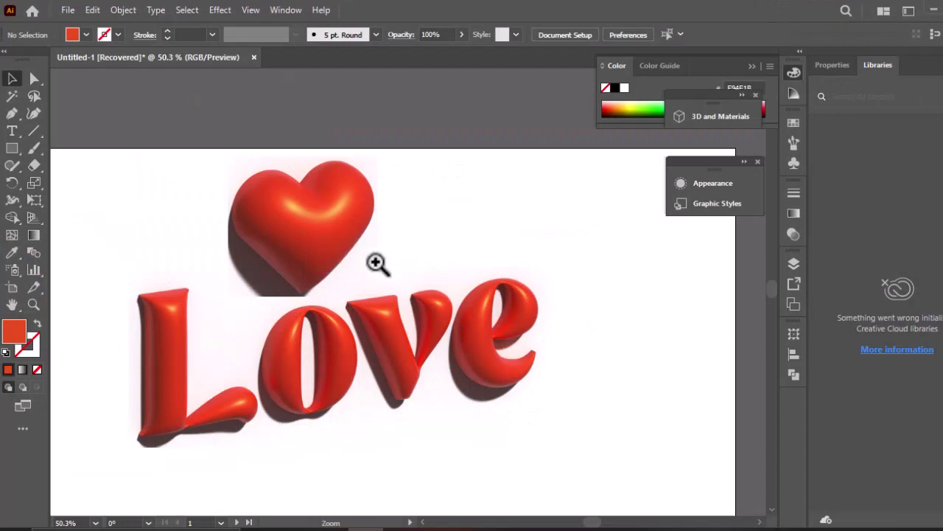
# Increase the Shadow Bounds slightly in the heart's 3D lighting so its shadow is not cut off.
pyautogui.moveTo(377, 263); pyautogui.dragTo(478, 319)
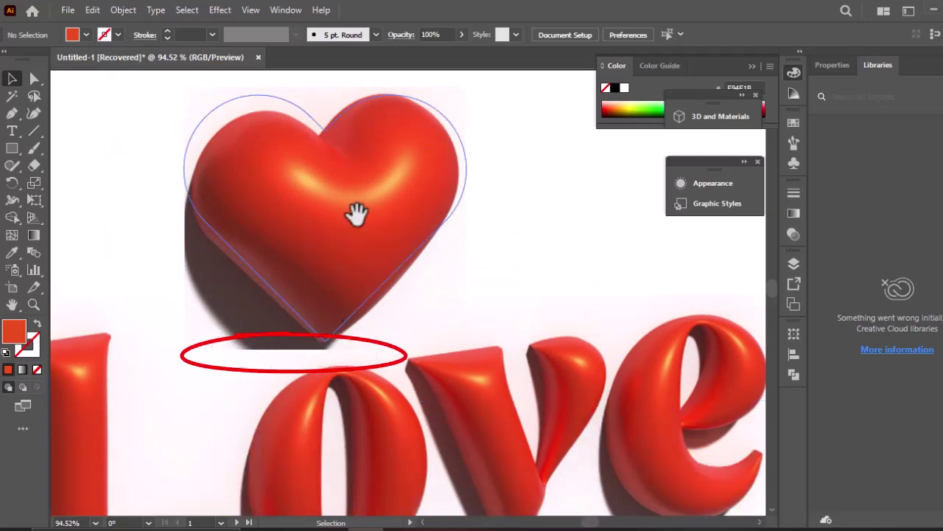
pyautogui.click(357, 213)
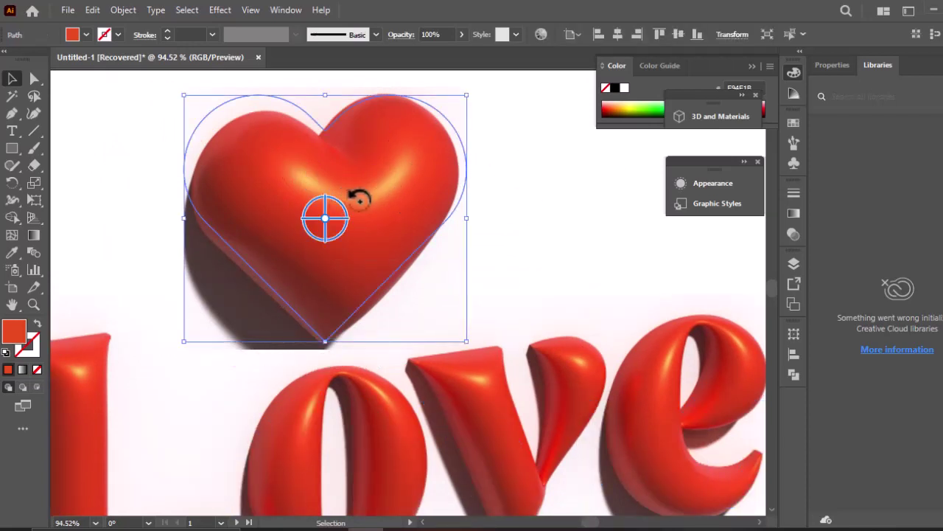
pyautogui.click(752, 66)
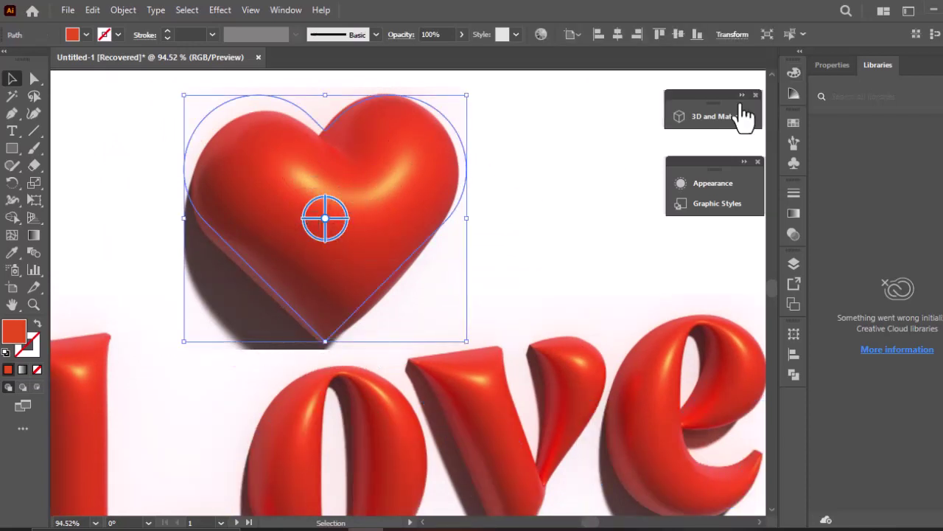
pyautogui.click(703, 115)
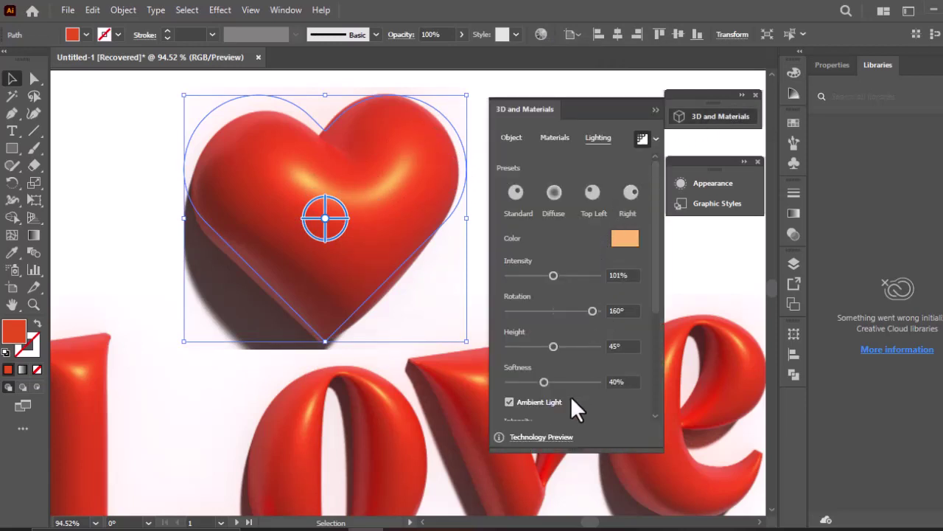
pyautogui.scroll(-5, 654, 299)
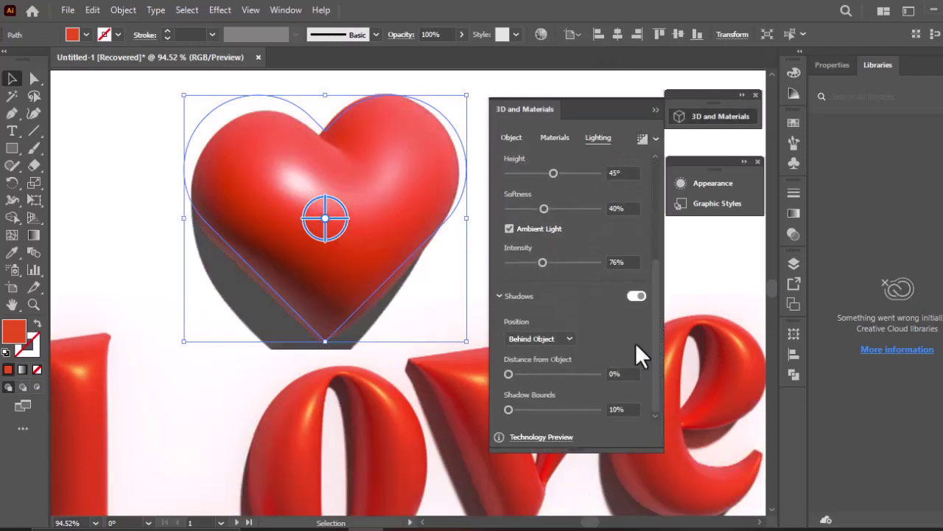
pyautogui.moveTo(509, 410)
pyautogui.mouseDown()
pyautogui.moveTo(538, 410)
pyautogui.moveTo(502, 409)
pyautogui.moveTo(520, 409)
pyautogui.mouseUp()
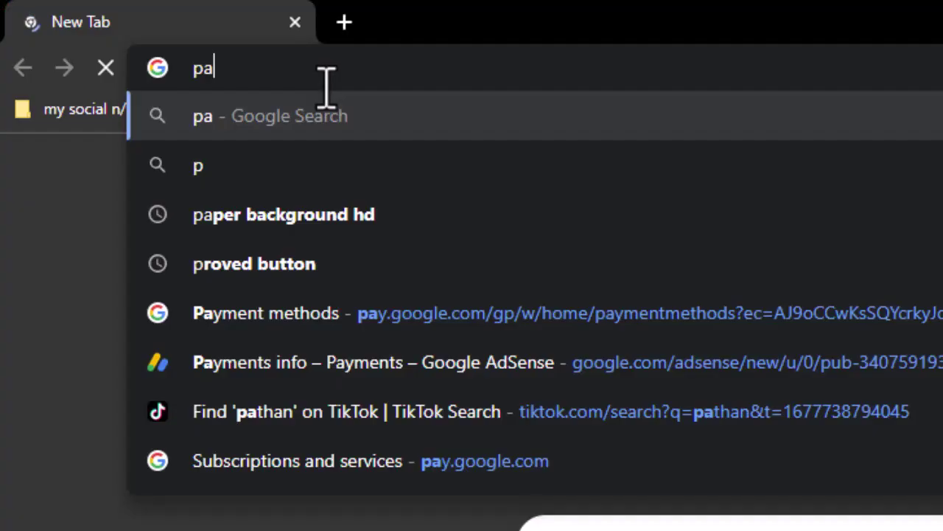
# Switch to the browser and search Google Images for "paper background hd".
pyautogui.write('per background hd')
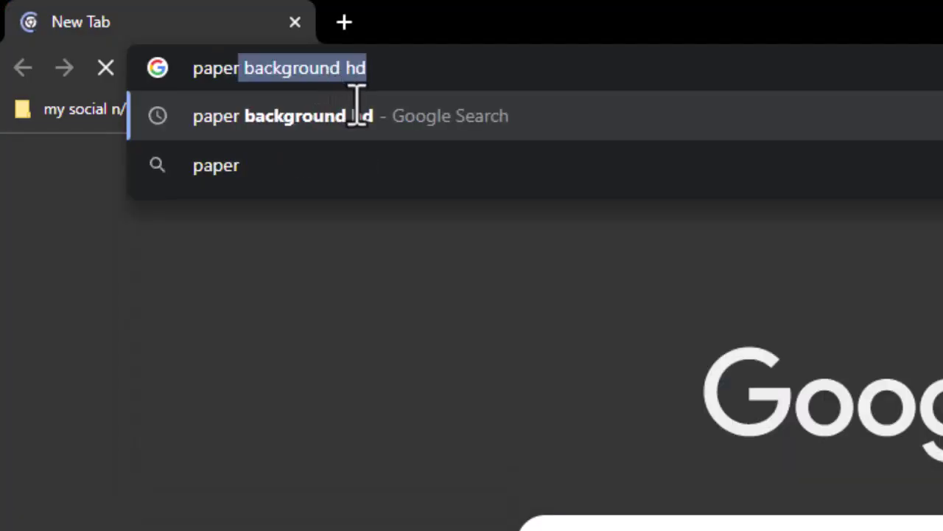
pyautogui.press('Right')
pyautogui.press('Return')
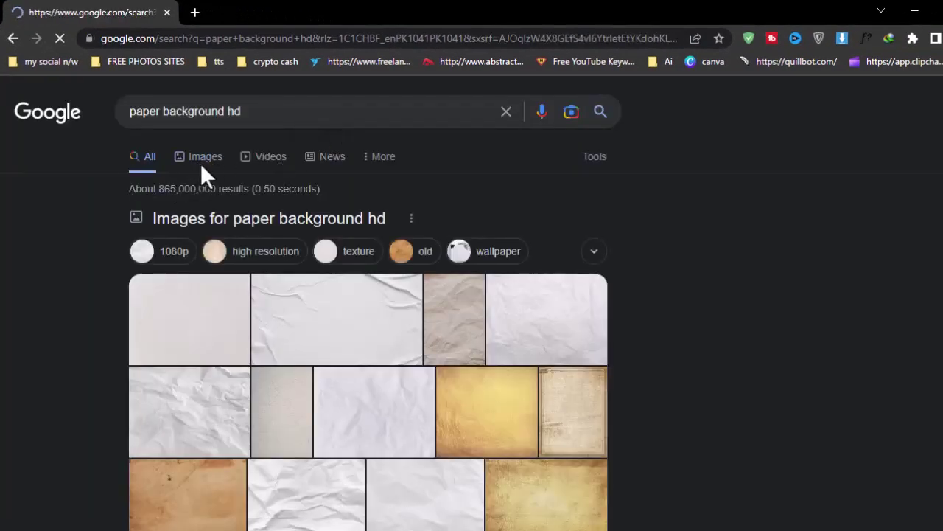
pyautogui.click(201, 163)
# Browse the paper background images and open the crumpled white paper texture from WallpaperAccess.
pyautogui.scroll(-3, 454, 345)
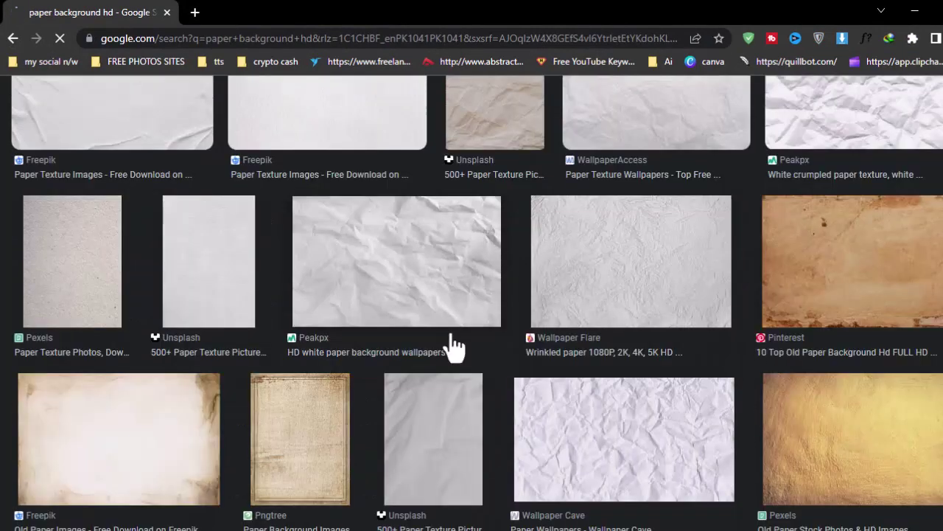
pyautogui.scroll(-2, 450, 346)
pyautogui.scroll(5, 322, 338)
pyautogui.scroll(-13, 504, 300)
pyautogui.scroll(9, 475, 298)
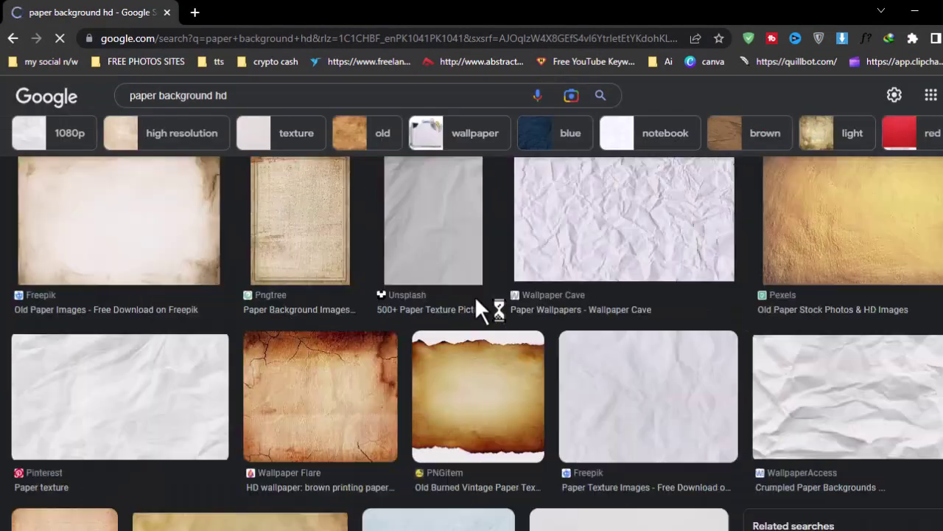
pyautogui.scroll(3, 574, 270)
pyautogui.scroll(3, 589, 297)
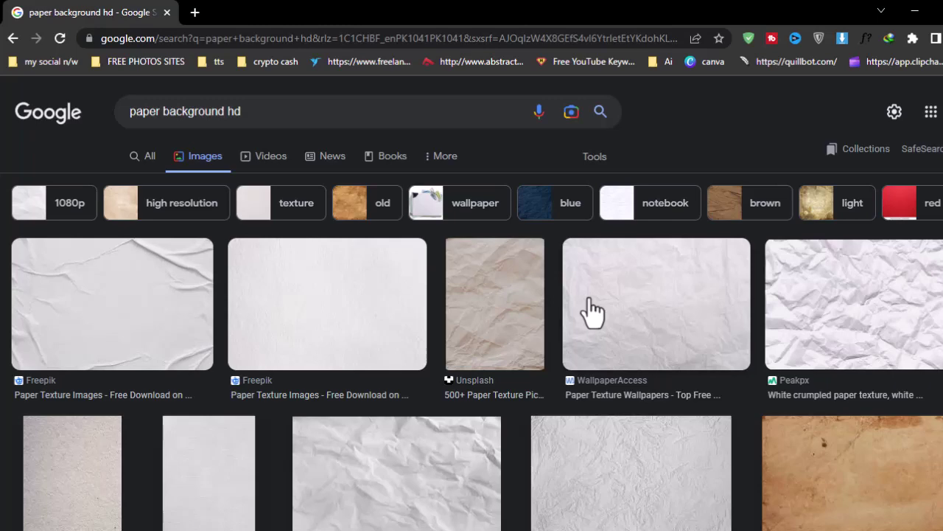
pyautogui.click(632, 317)
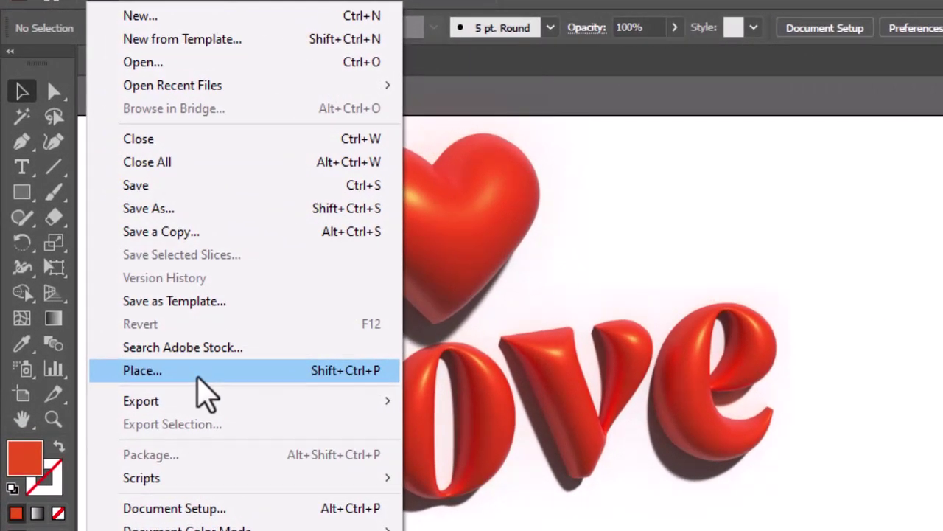
# Switch back to Illustrator, place the paper image 1971371.jpg from Downloads on the first artboard, and stretch it to fill the artboard.
pyautogui.click(197, 378)
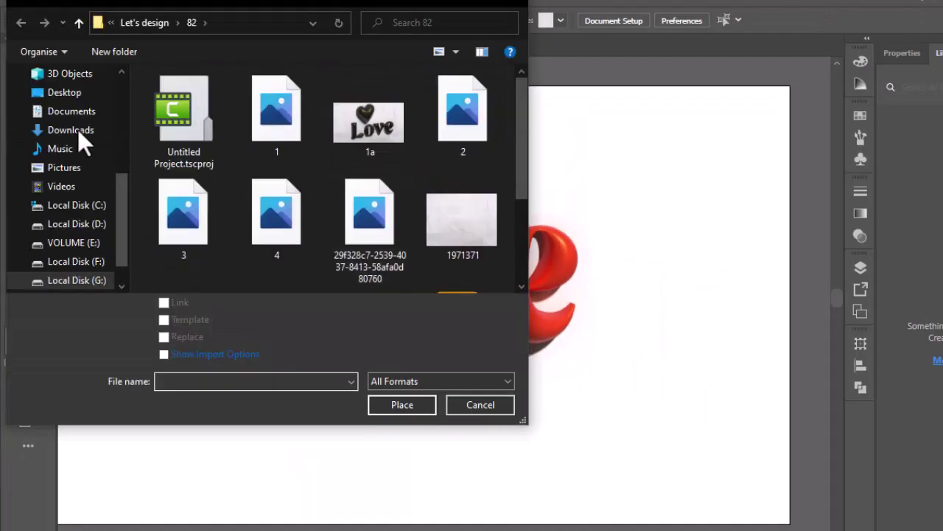
pyautogui.click(78, 129)
pyautogui.doubleClick(188, 145)
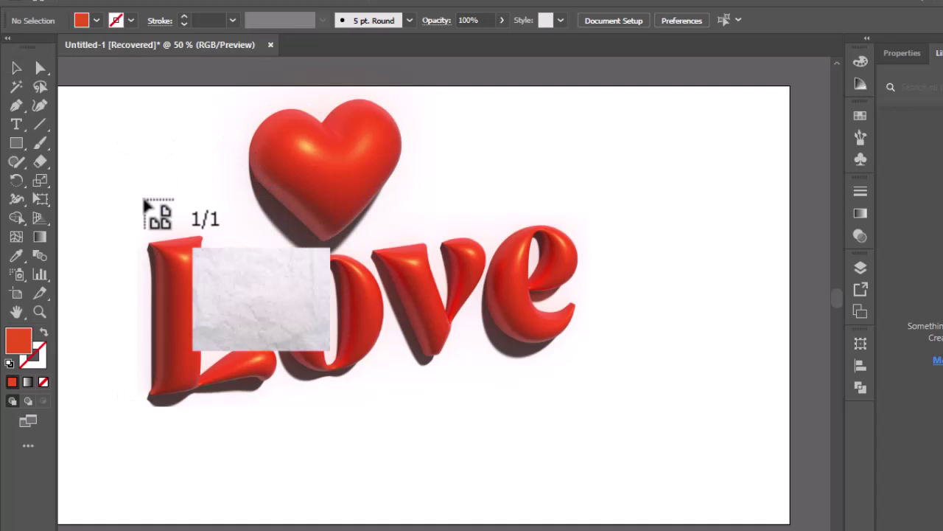
pyautogui.scroll(-1, 434, 438)
pyautogui.moveTo(154, 206); pyautogui.dragTo(623, 501)
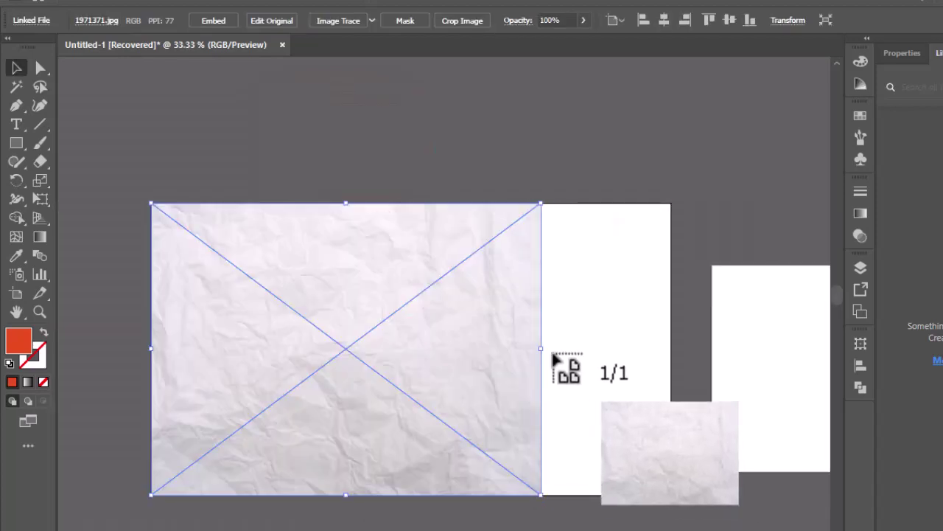
pyautogui.moveTo(541, 348); pyautogui.dragTo(670, 347)
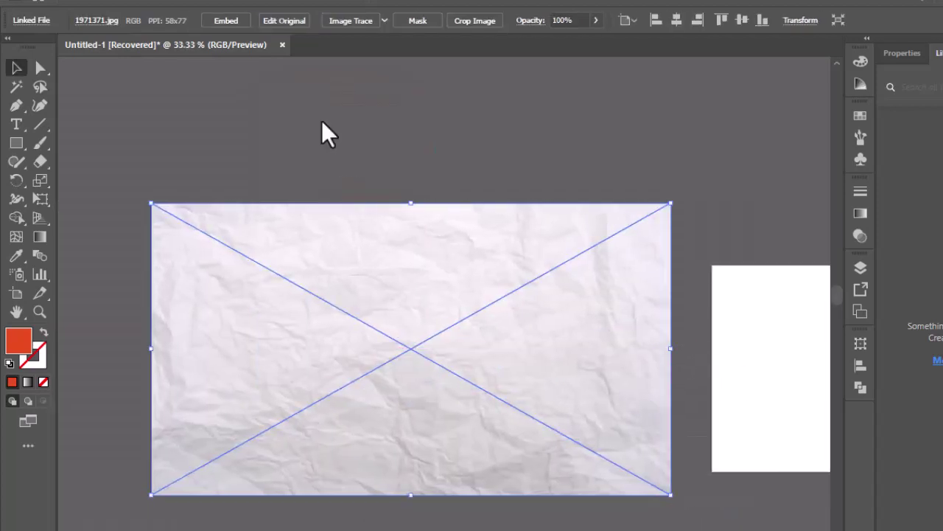
# Embed the placed paper image and send it to the back behind the heart and "Love" text.
pyautogui.click(233, 26)
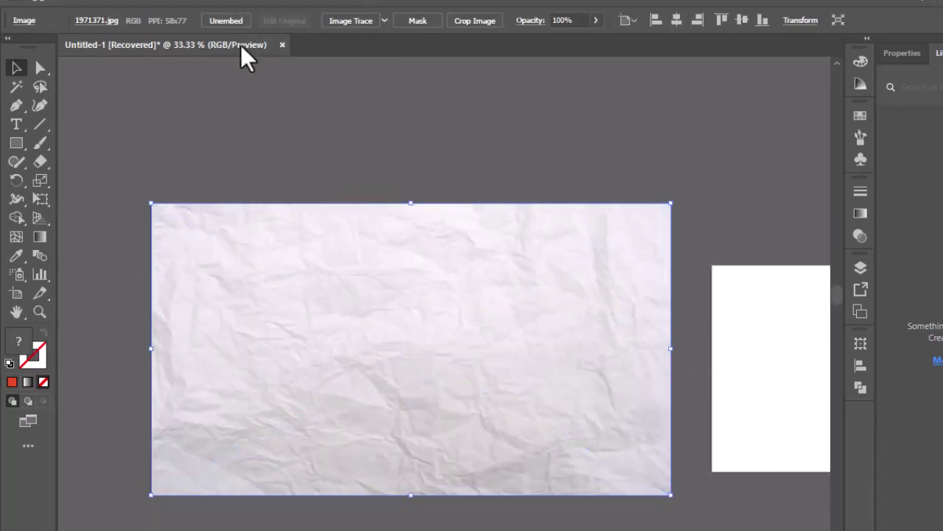
pyautogui.rightClick(372, 321)
pyautogui.moveTo(409, 428)
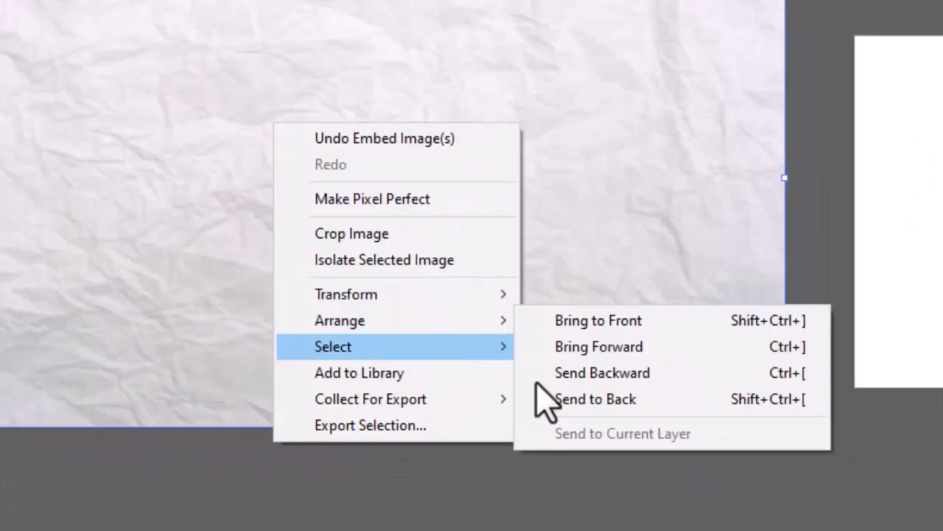
pyautogui.click(651, 422)
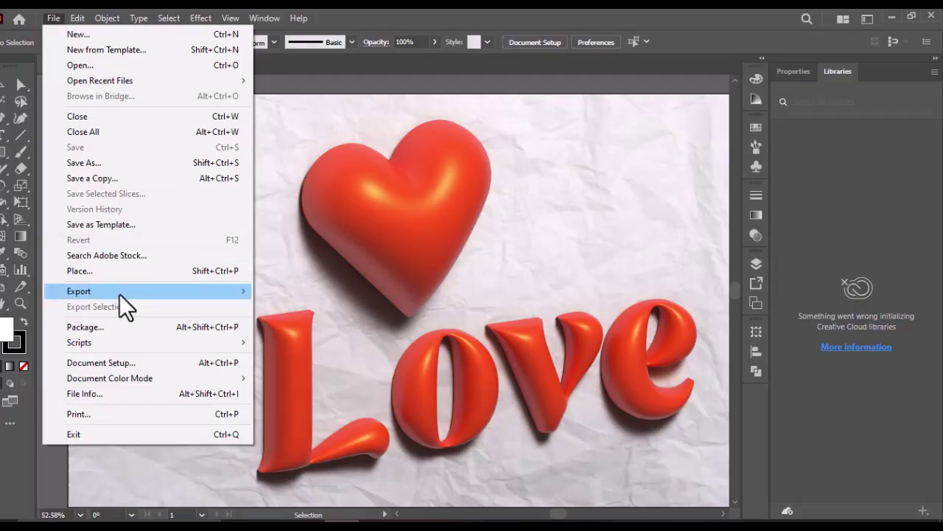
# Export the finished artwork with Save for Web at 200 percent of its original size.
pyautogui.moveTo(119, 294)
pyautogui.click(292, 320)
pyautogui.click(771, 262)
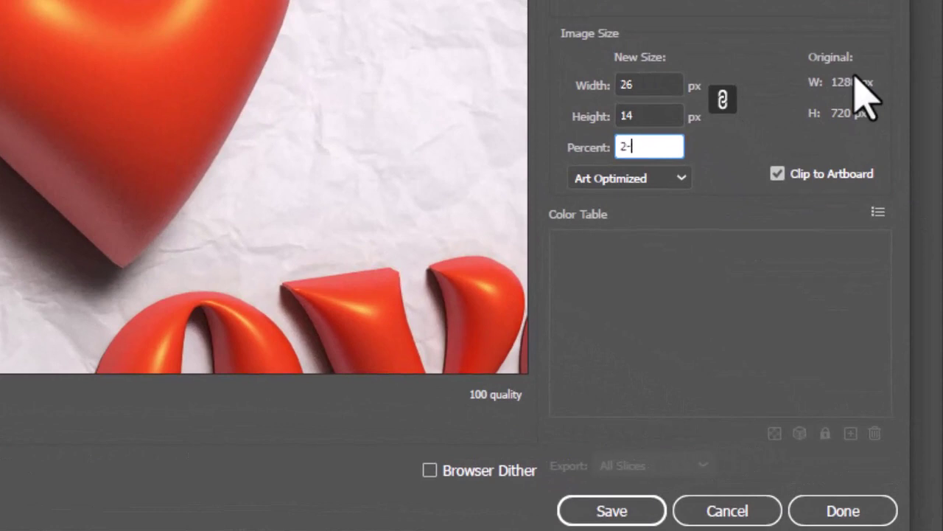
pyautogui.write('200')
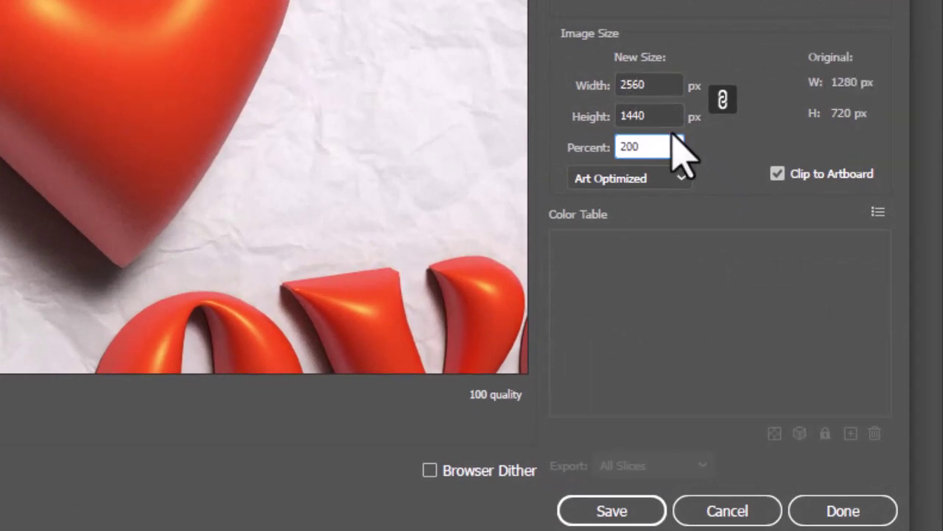
pyautogui.click(652, 116)
pyautogui.click(616, 514)
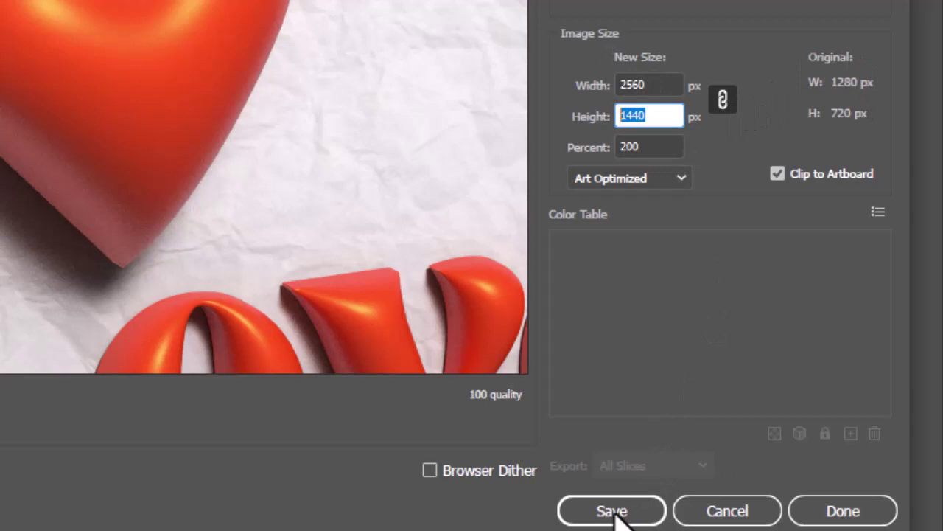
pyautogui.press('BackSpace')
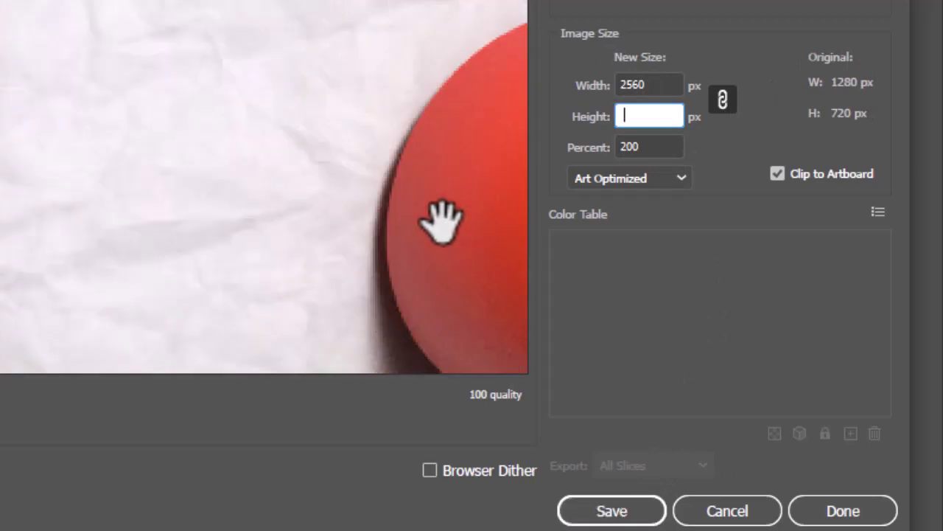